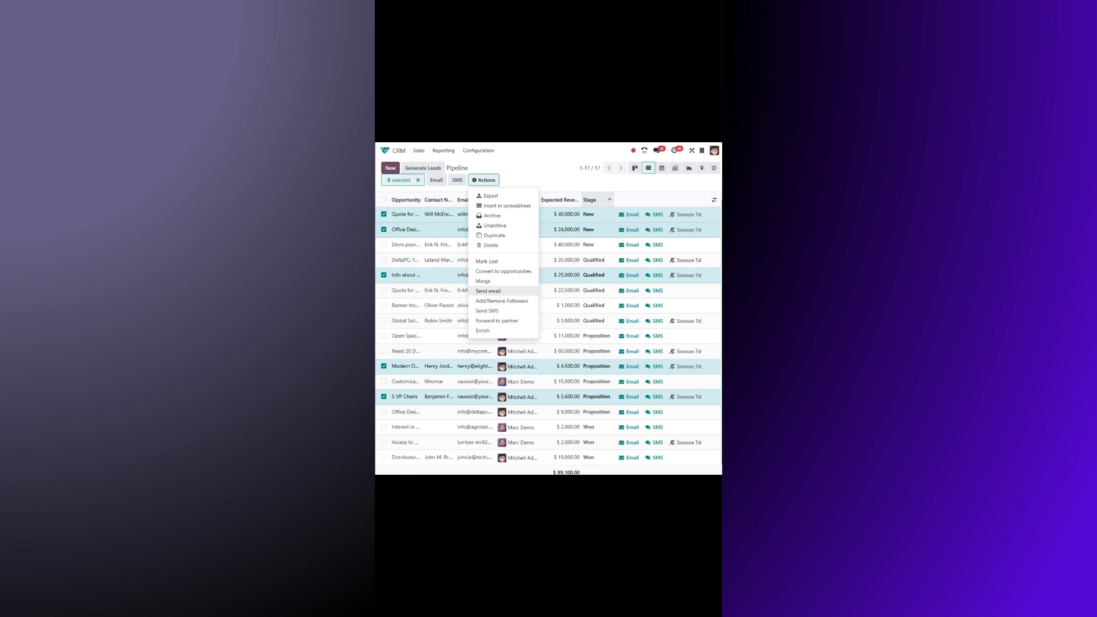
Start composing a mass email to the selected opportunities in the CRM pipeline list
click(488, 290)
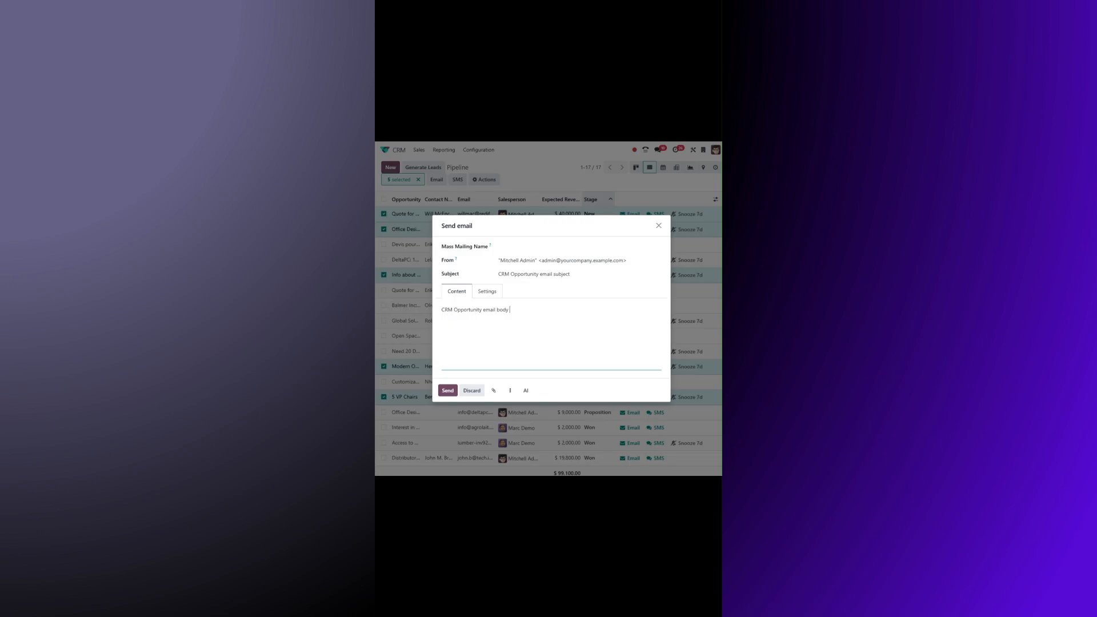
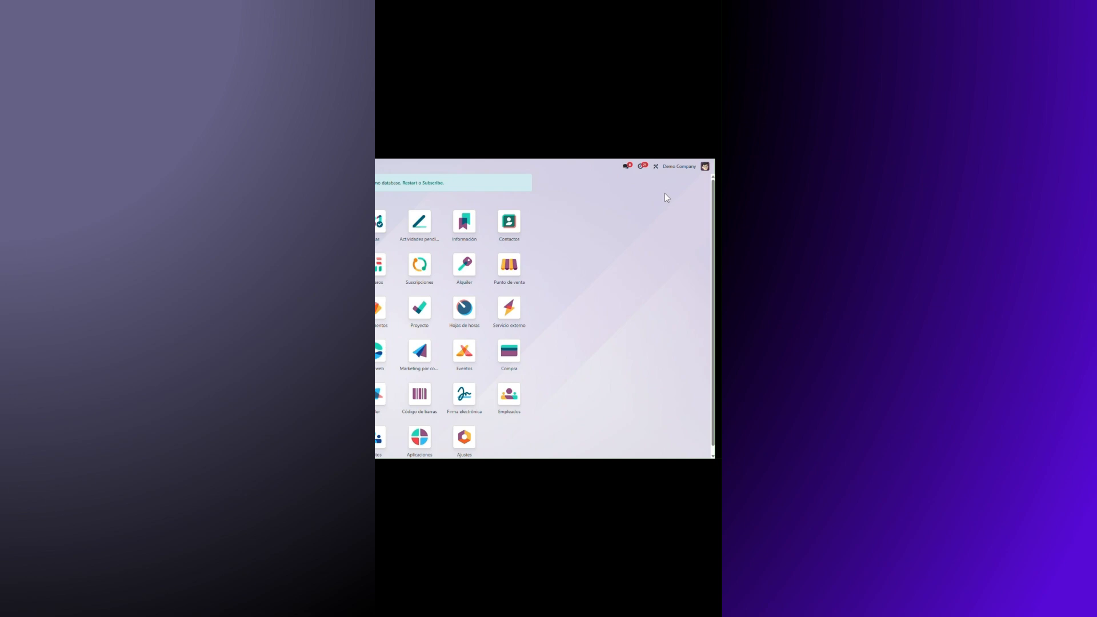
Set the user profile's language to English (US) and save the preference
click(705, 166)
click(683, 232)
click(539, 323)
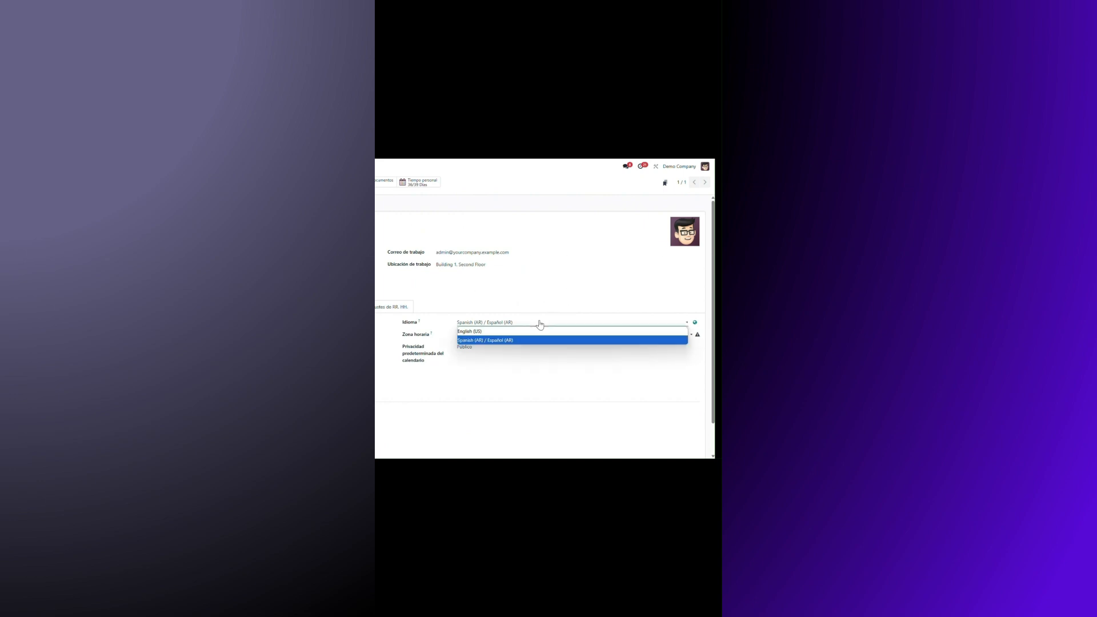
click(537, 331)
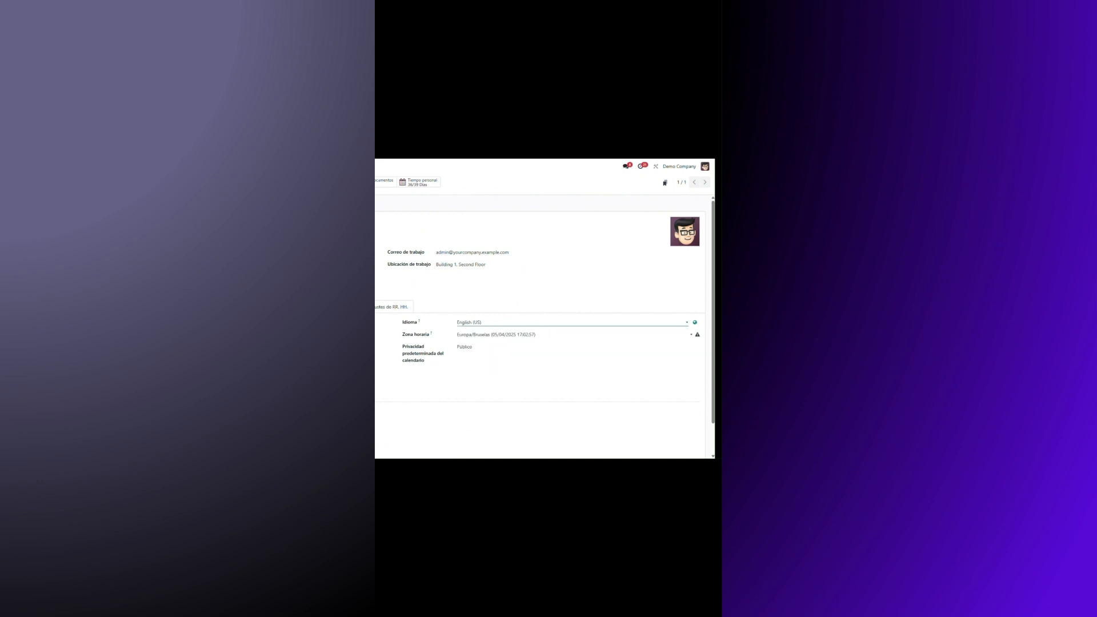
key(alt+s)
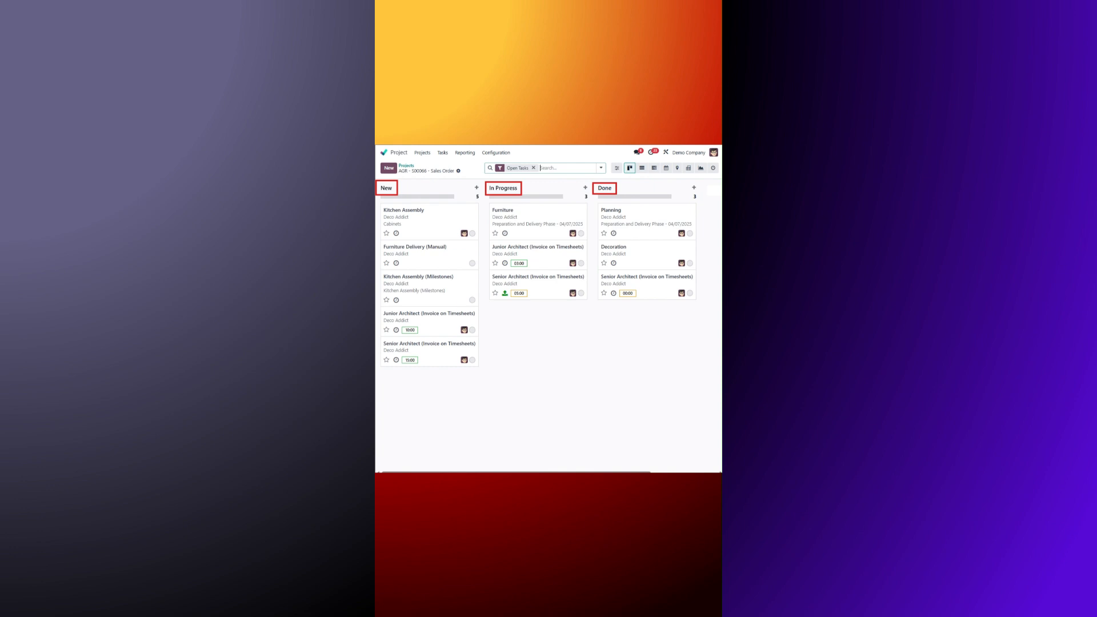
Switch the project's task board to the Gantt view
click(653, 167)
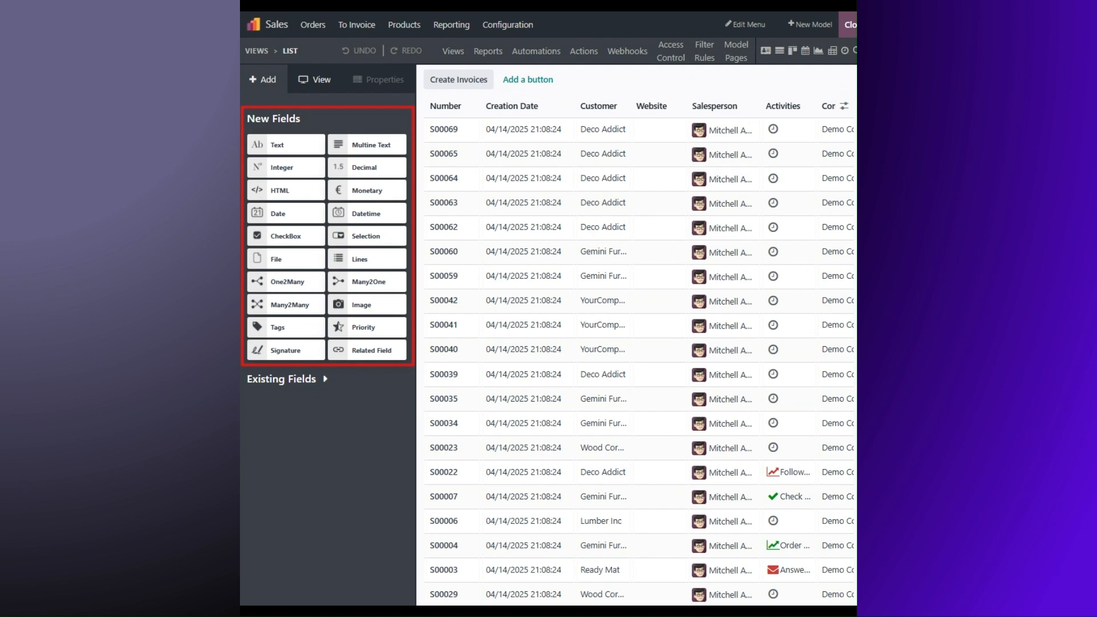
Begin adding a new Text field to the sales order list view
drag(286, 145, 298, 150)
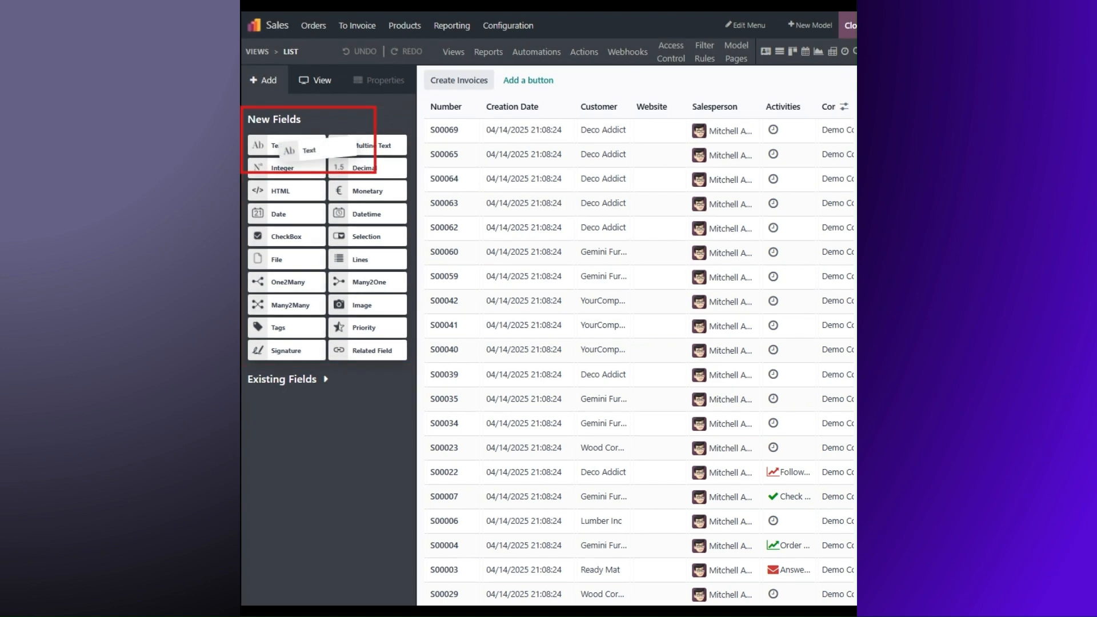
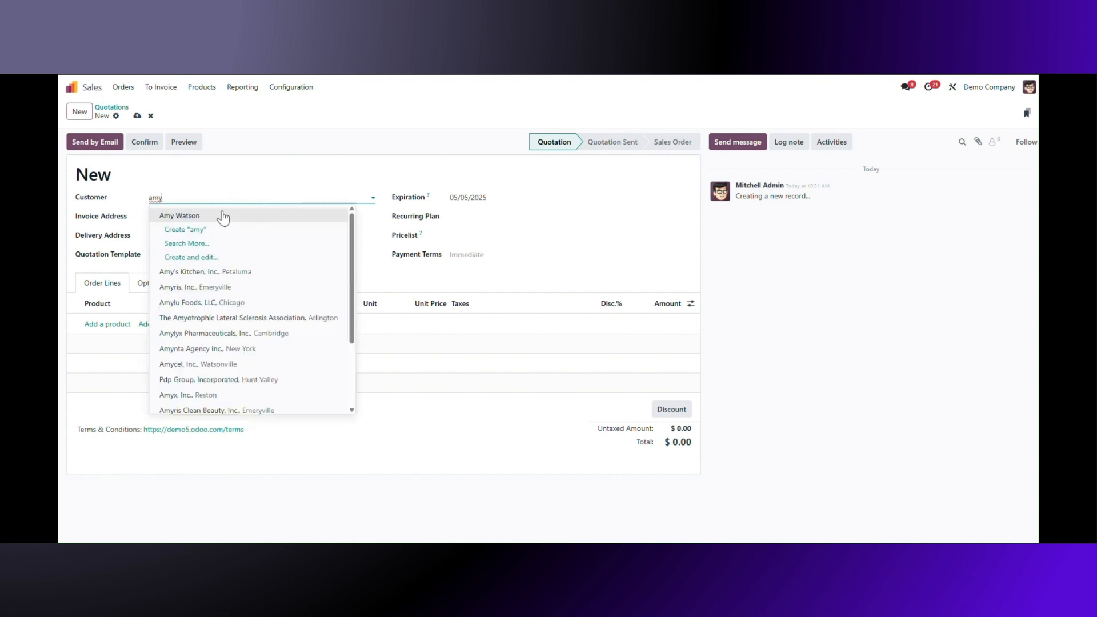
Choose the matching customer for the new quotation, add Bacon Burger as an order line, and save it
click(203, 216)
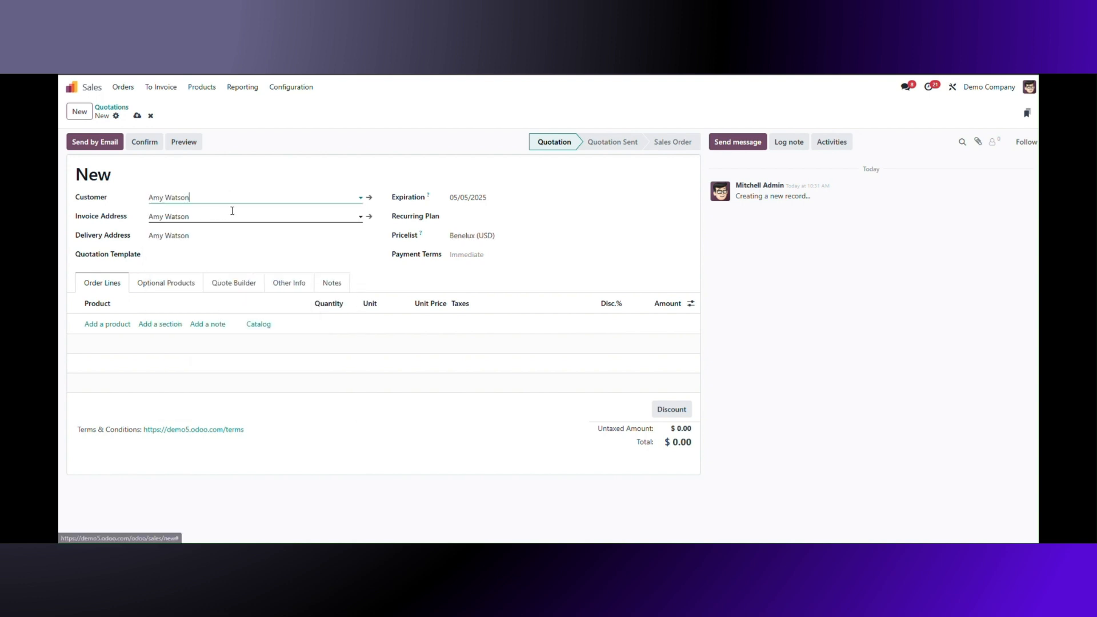
click(120, 324)
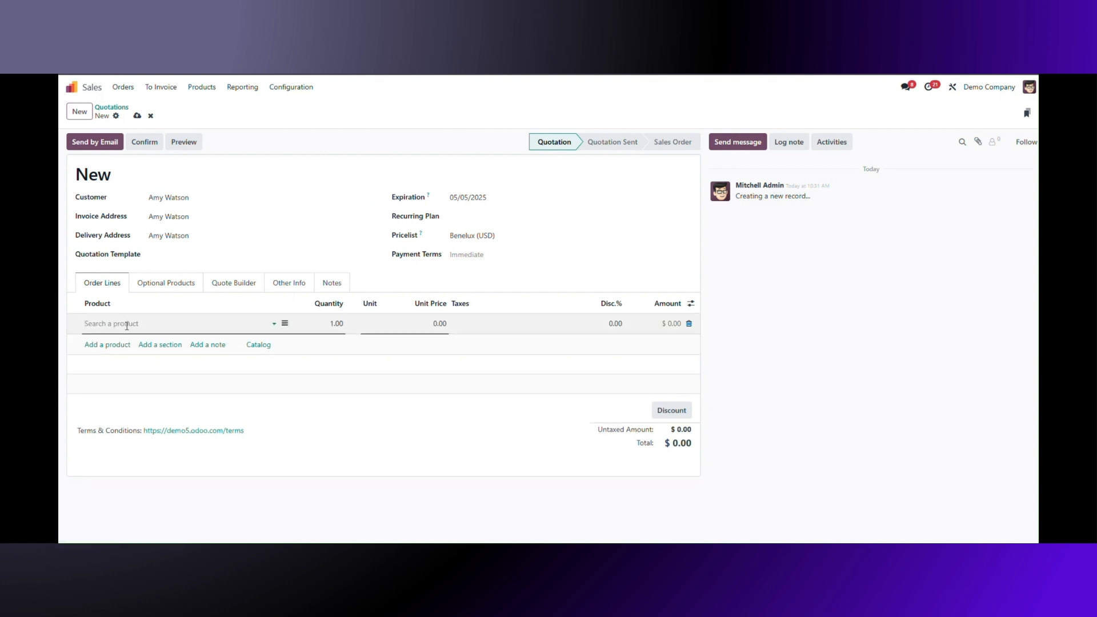
click(139, 323)
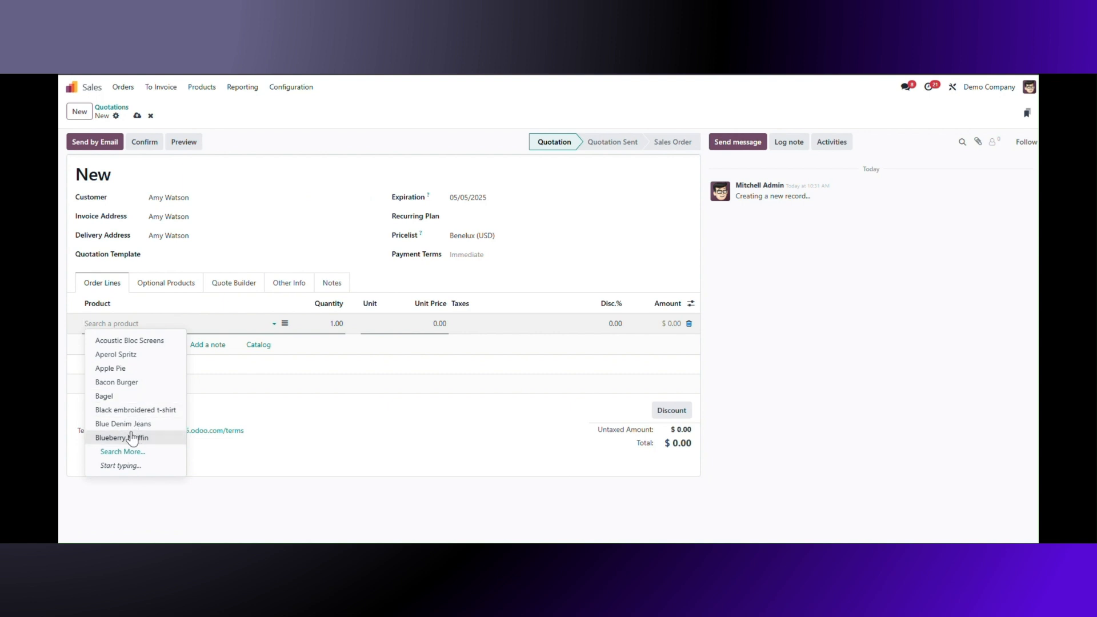
text(bac)
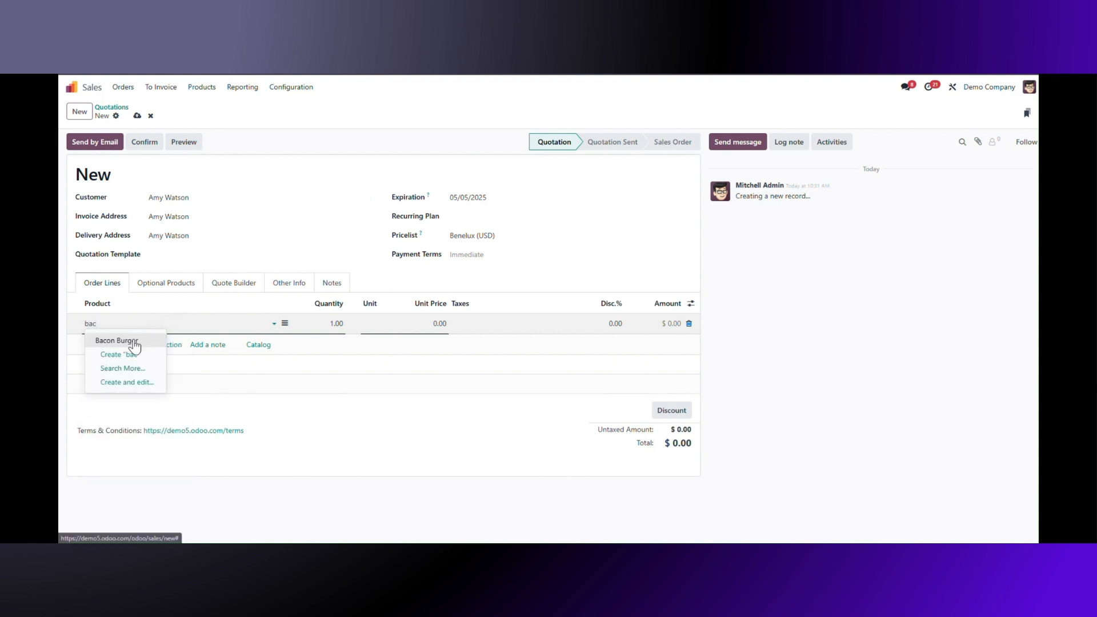
click(144, 340)
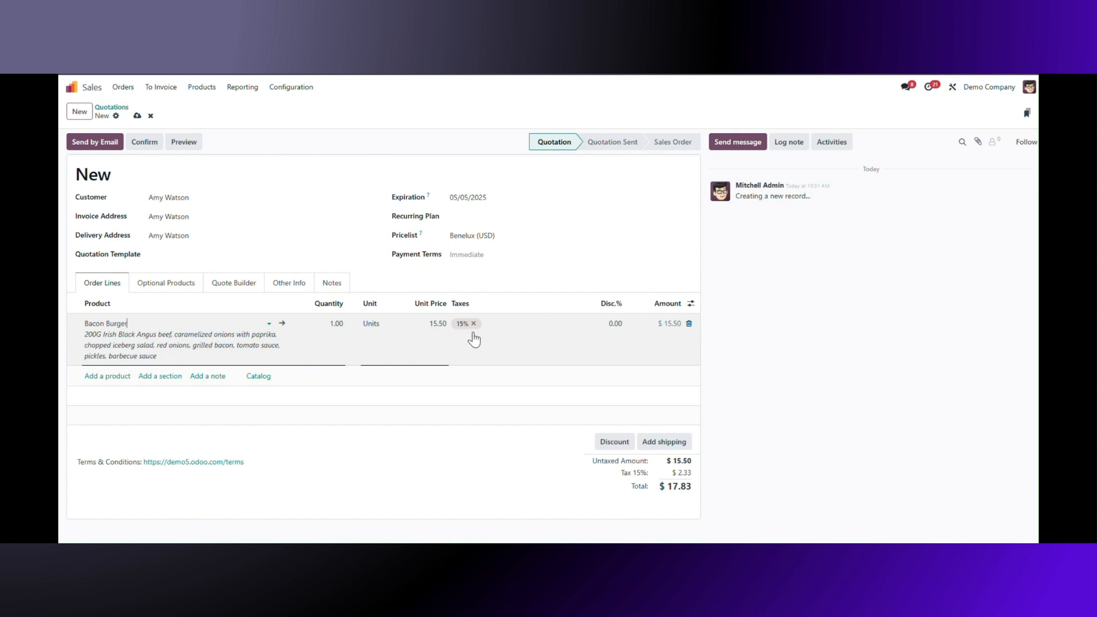
click(137, 116)
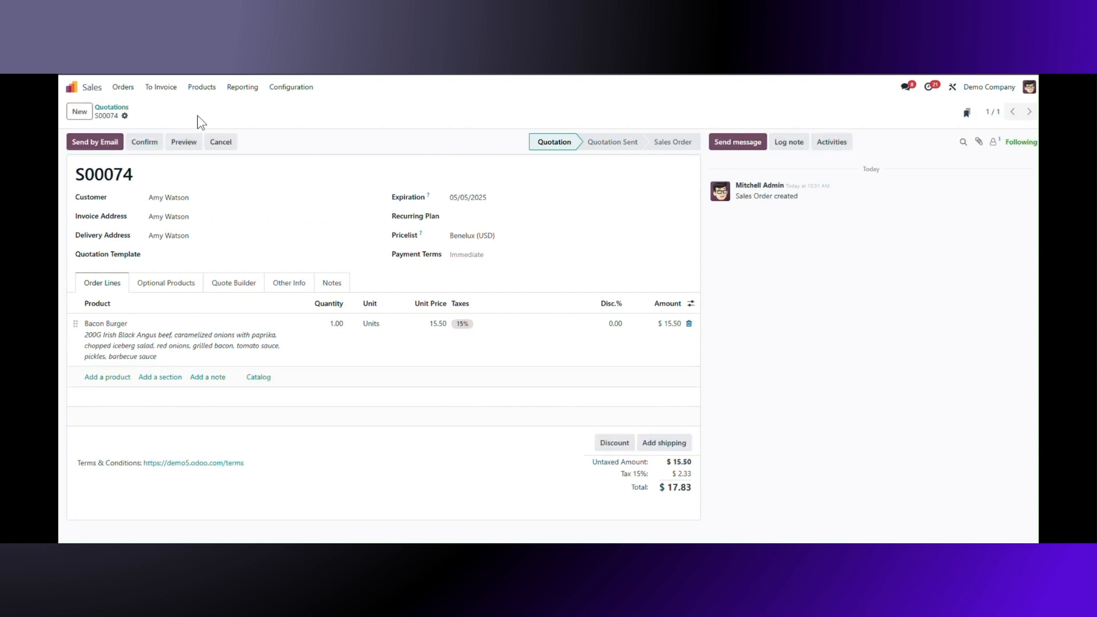
Reopen the saved Bacon Burger quotation from the quotations list and confirm it
click(112, 107)
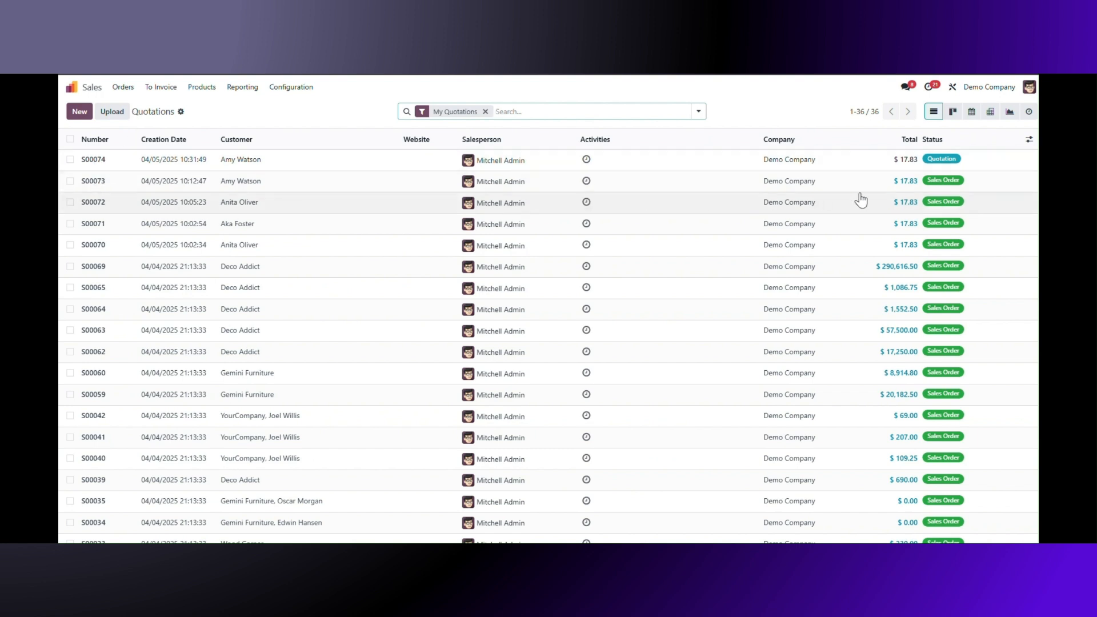
click(245, 168)
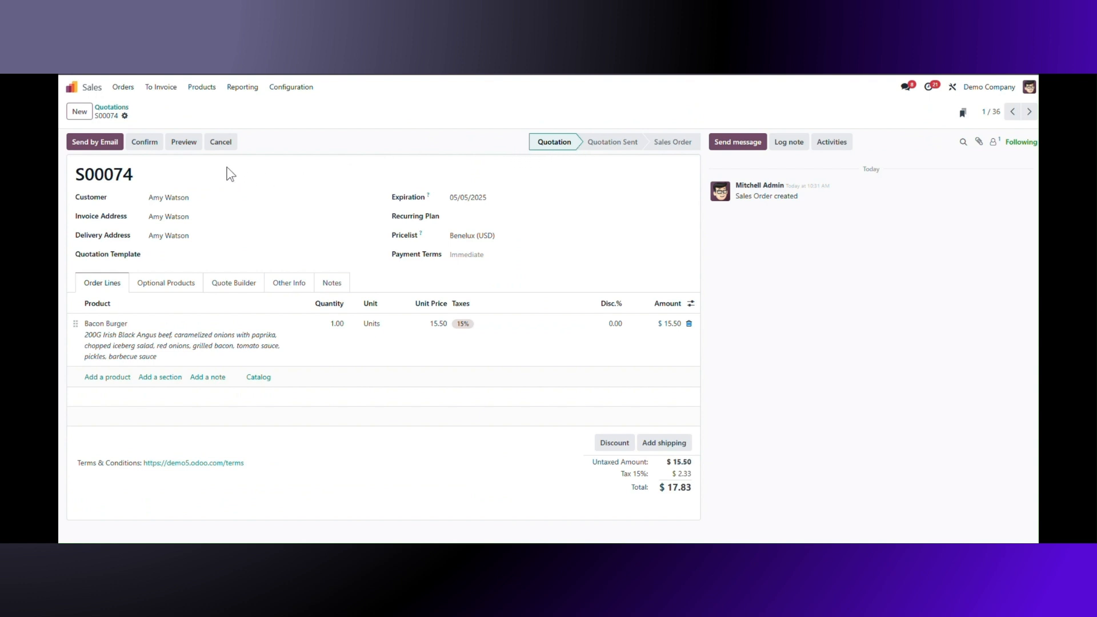
click(144, 143)
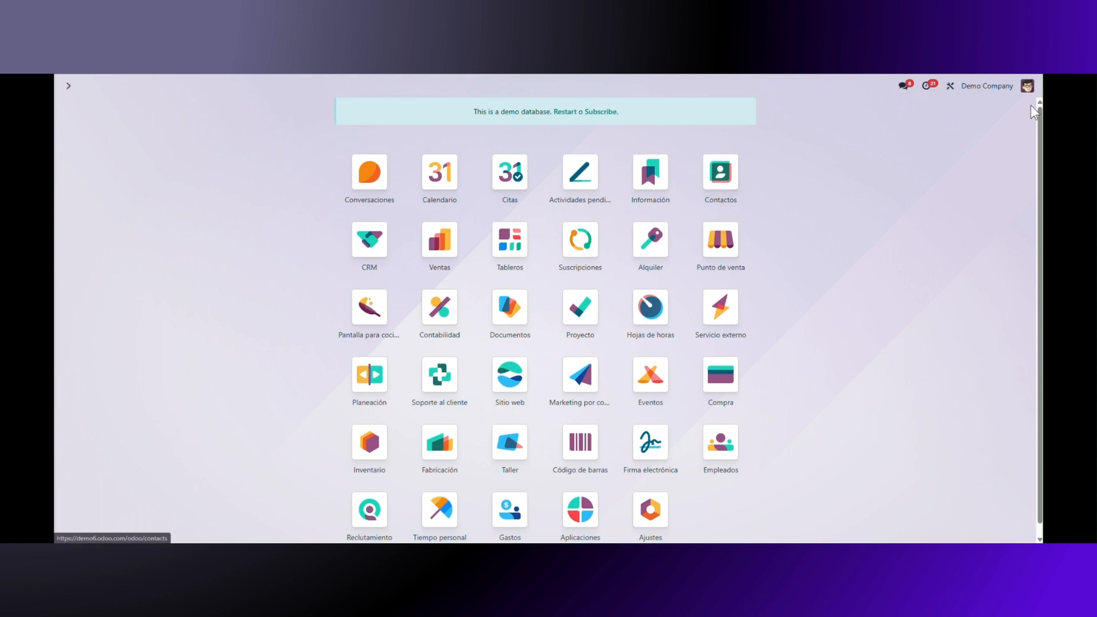
Change the Spanish interface to English (US) in the user's profile preferences and save
click(1027, 87)
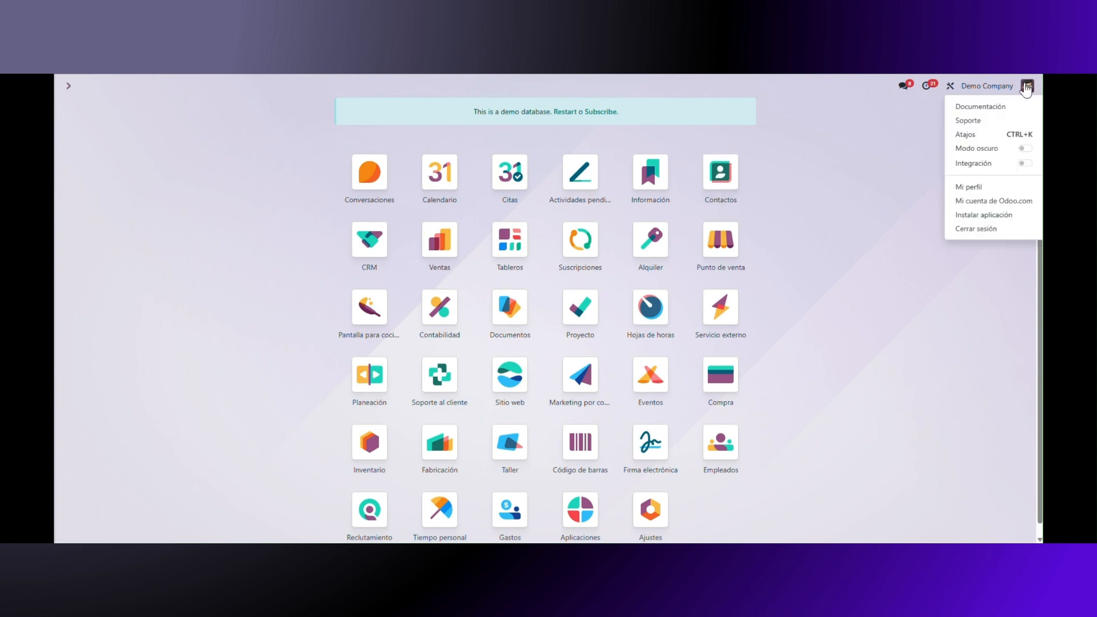
click(991, 188)
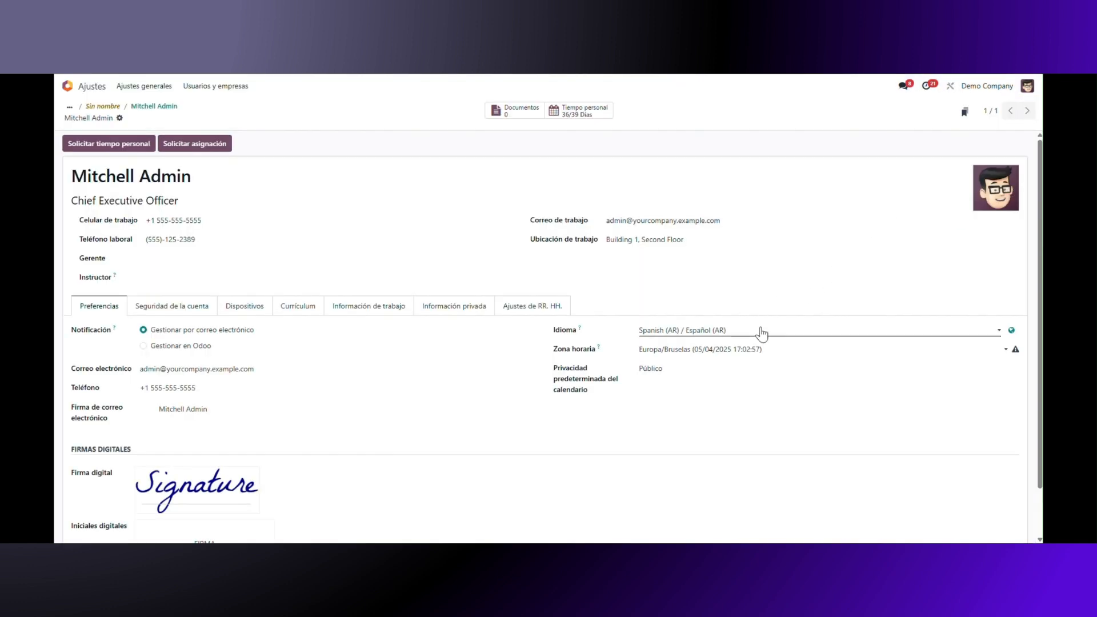
click(768, 332)
click(762, 344)
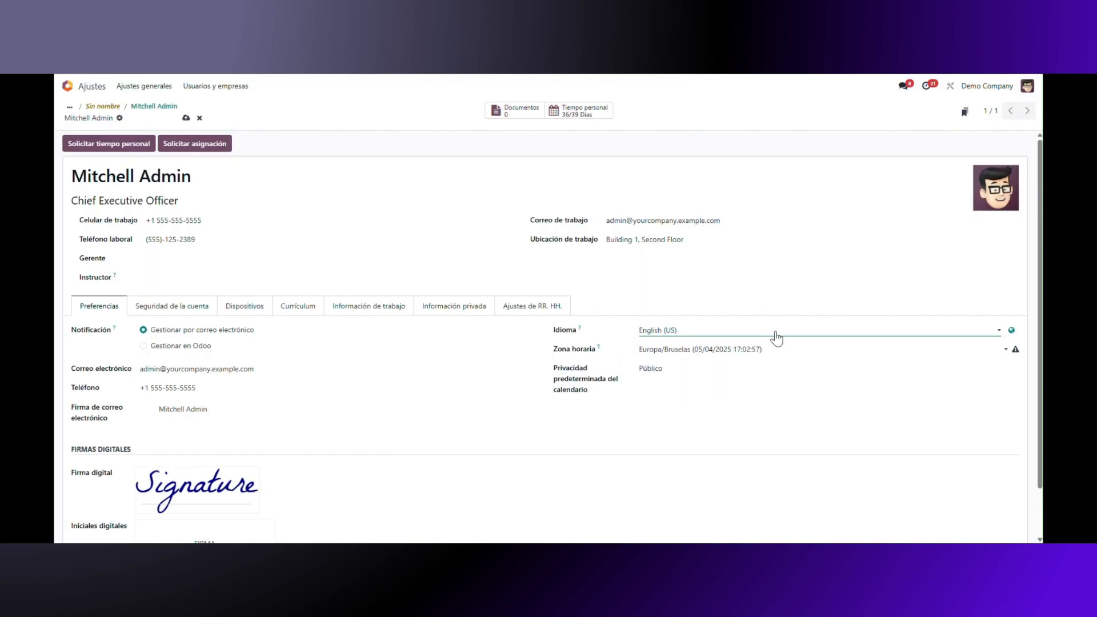
click(185, 117)
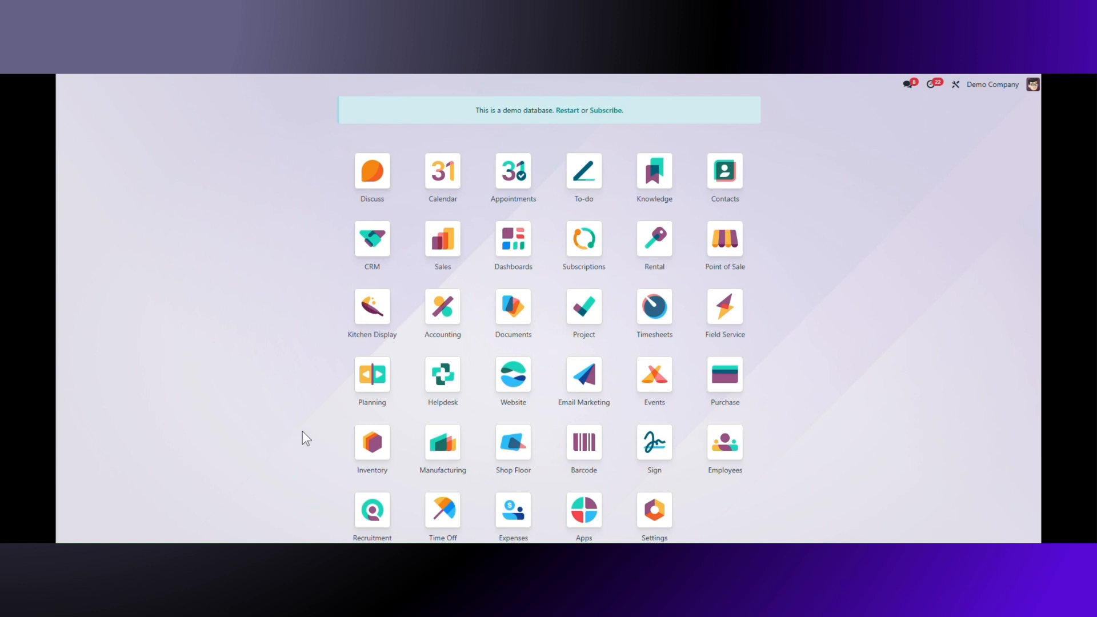
Create a new product named Box in the Inventory app
click(369, 443)
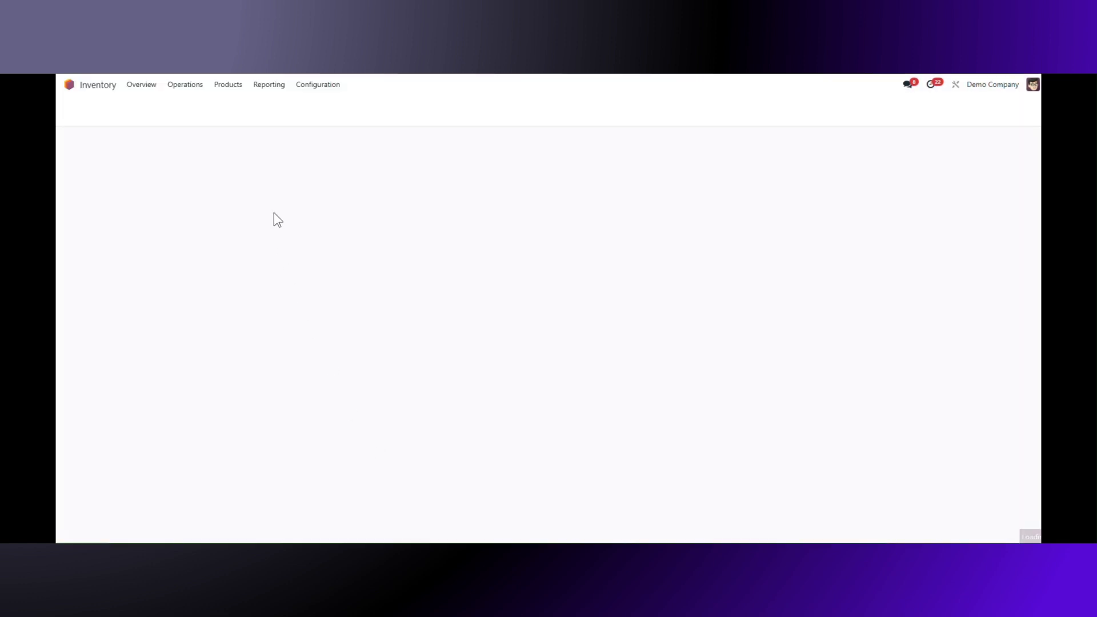
click(226, 85)
click(248, 106)
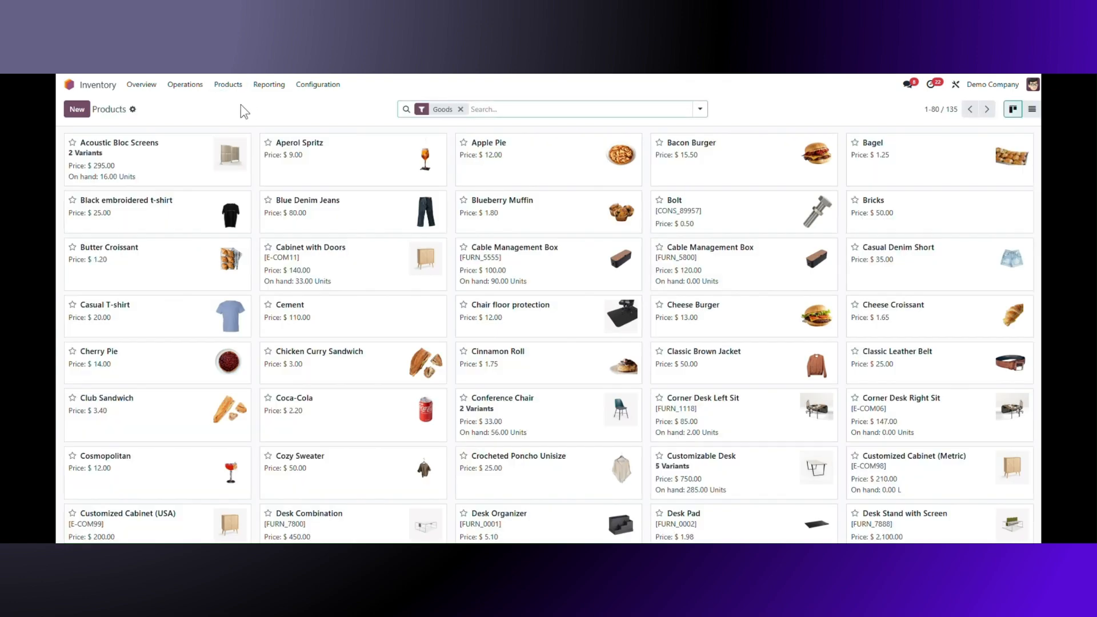
click(78, 111)
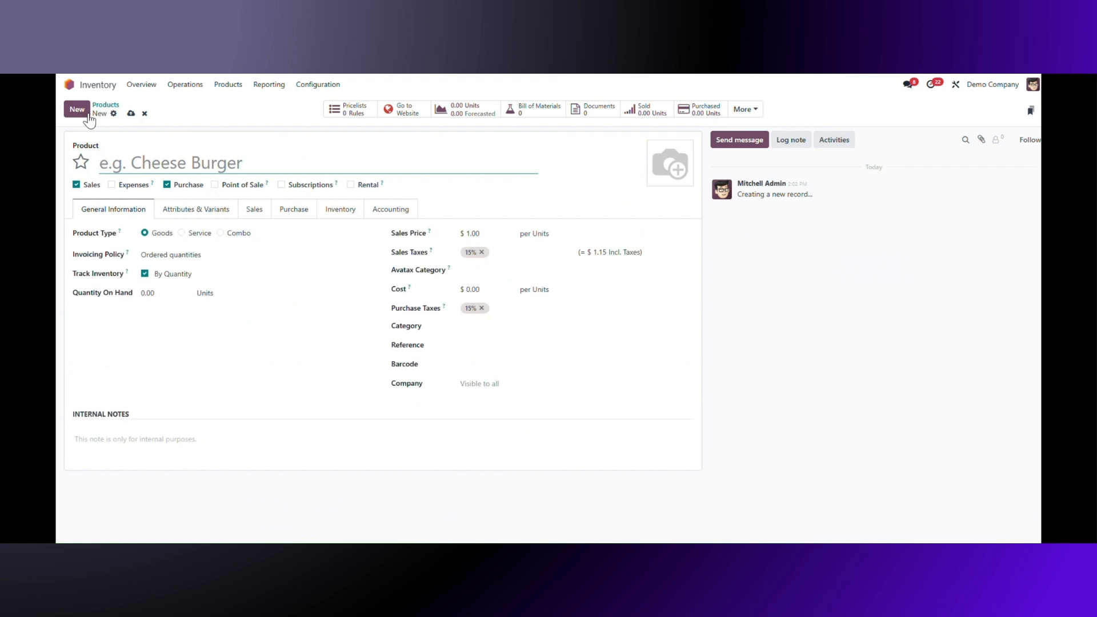
text(Box)
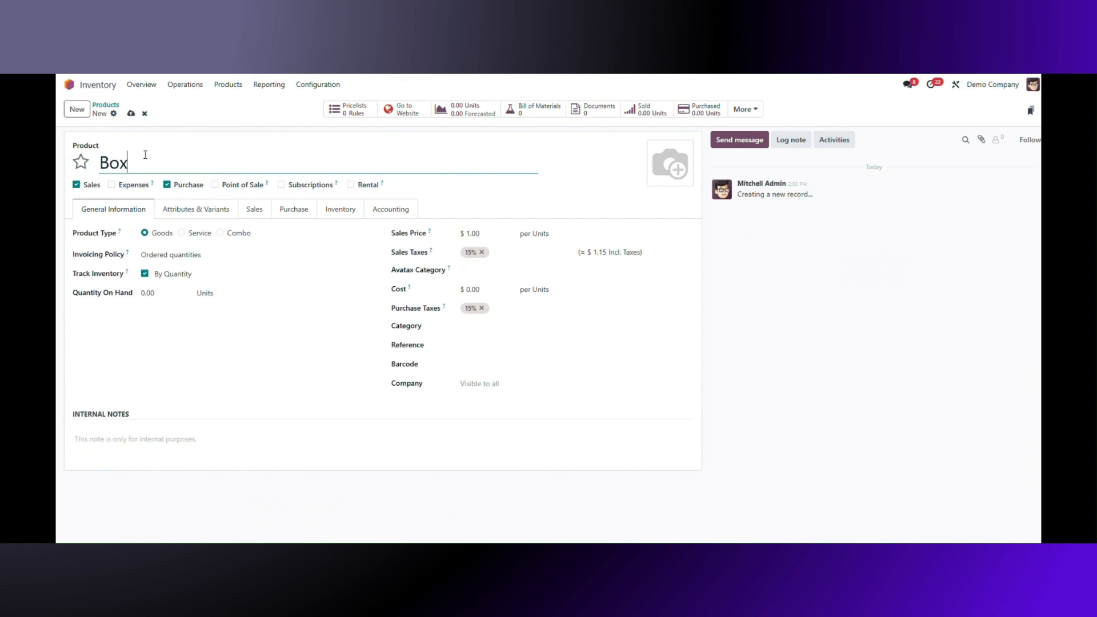
Set the Box product's sales price to $10 and its cost to $5, and save the product
click(466, 231)
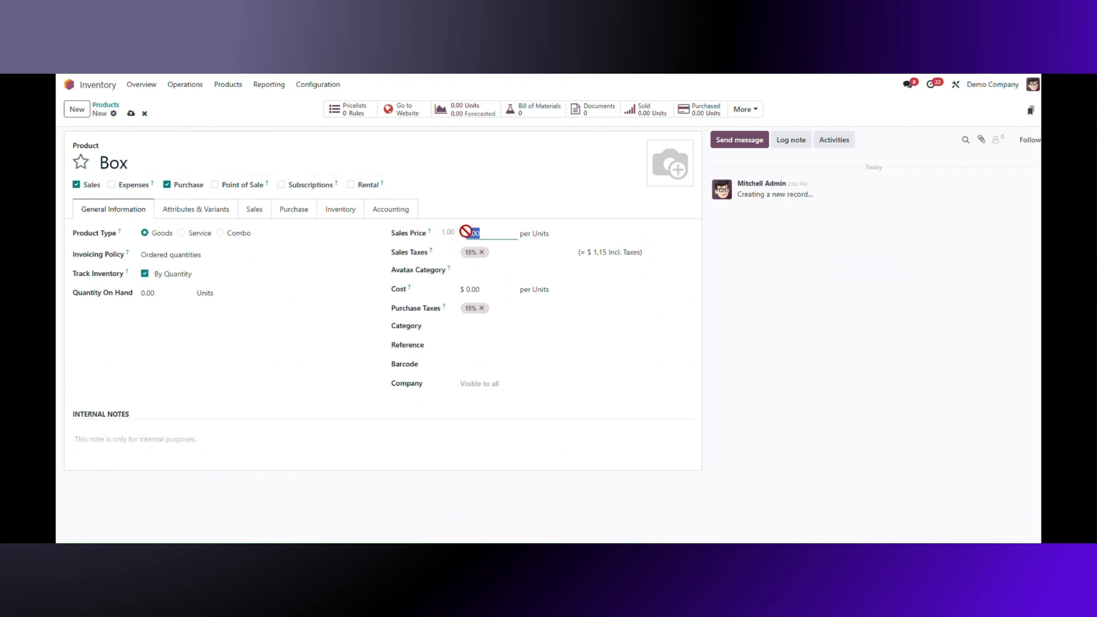
text(10)
click(487, 287)
text(5)
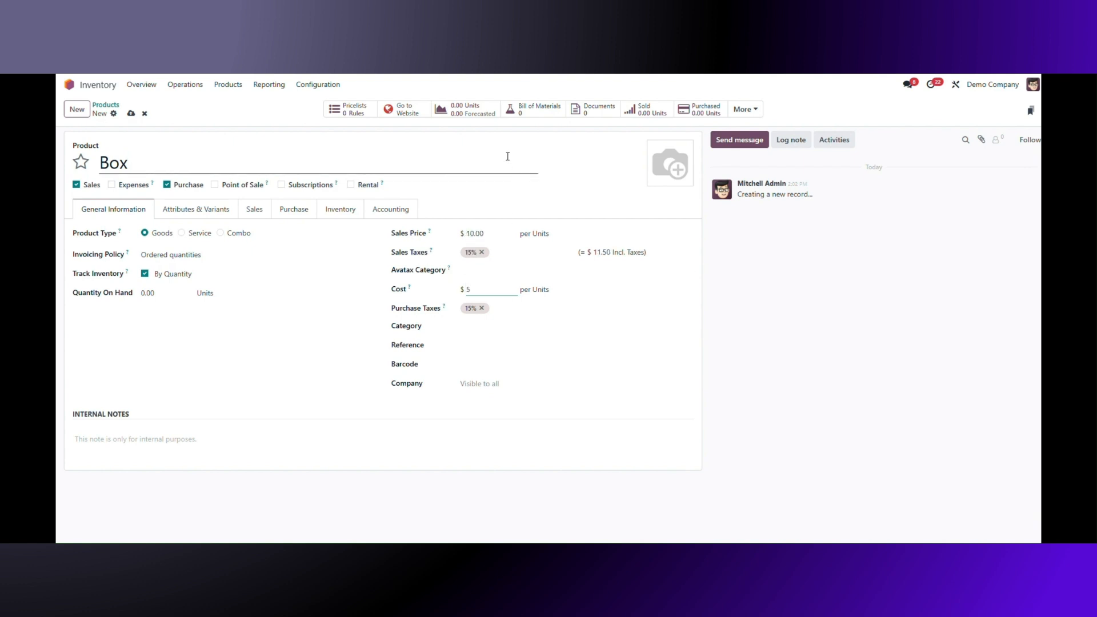
click(522, 138)
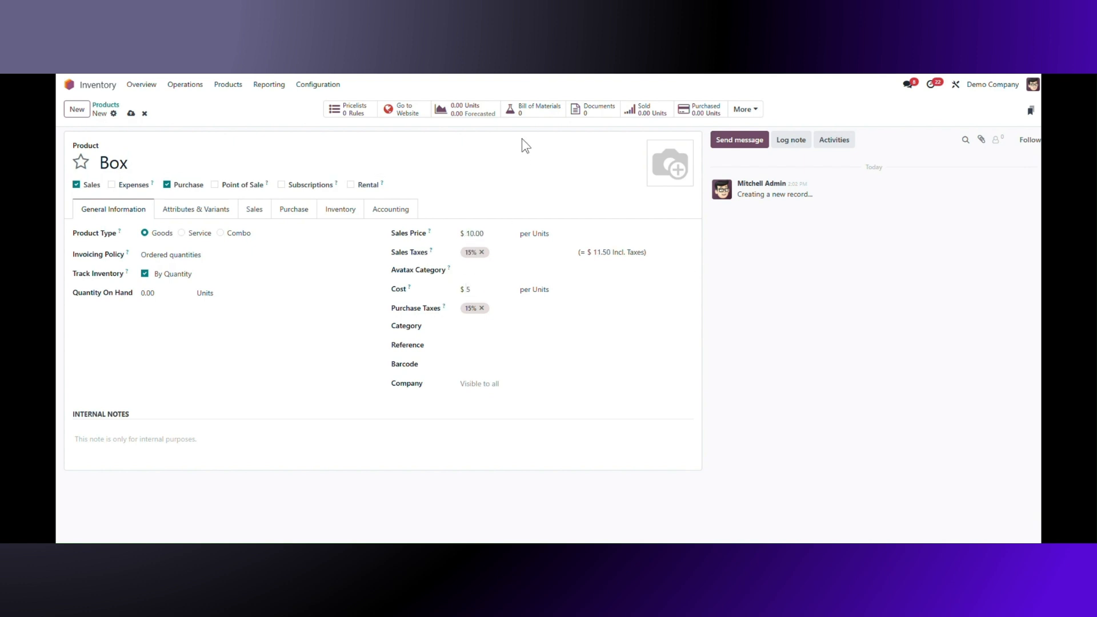
click(132, 114)
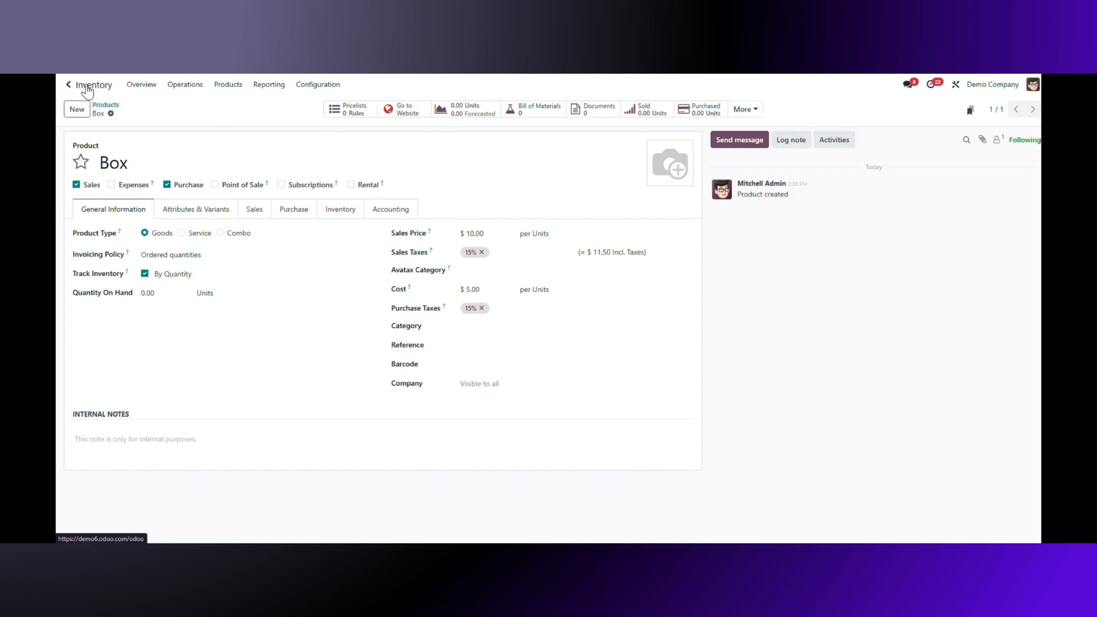
Create a new request for quotation in the Purchase app with Ready Mat as the vendor
click(87, 87)
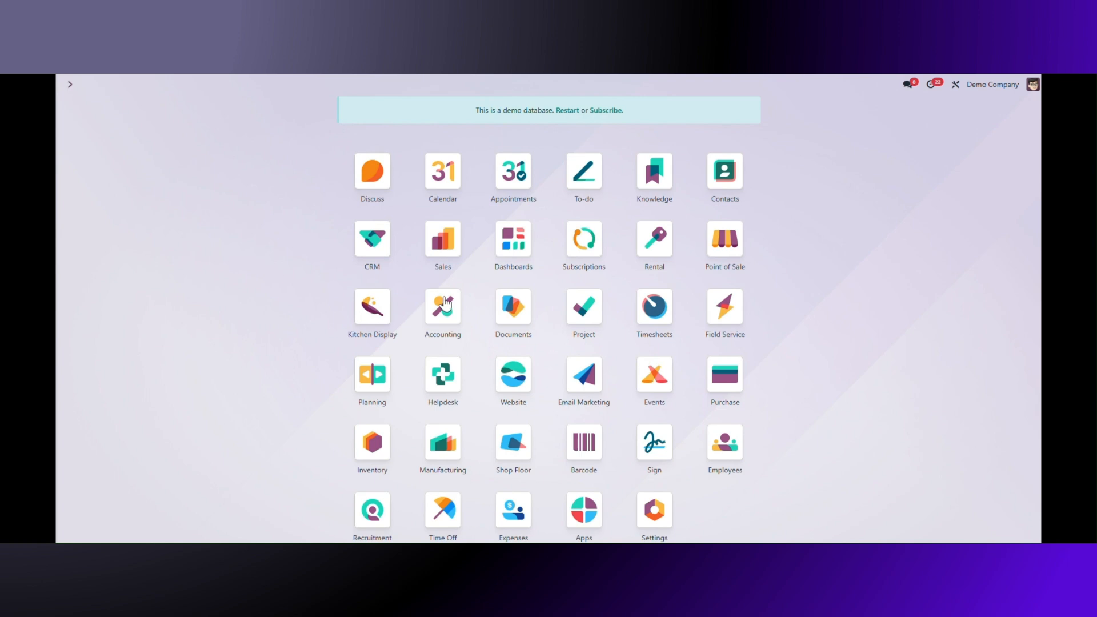
click(715, 367)
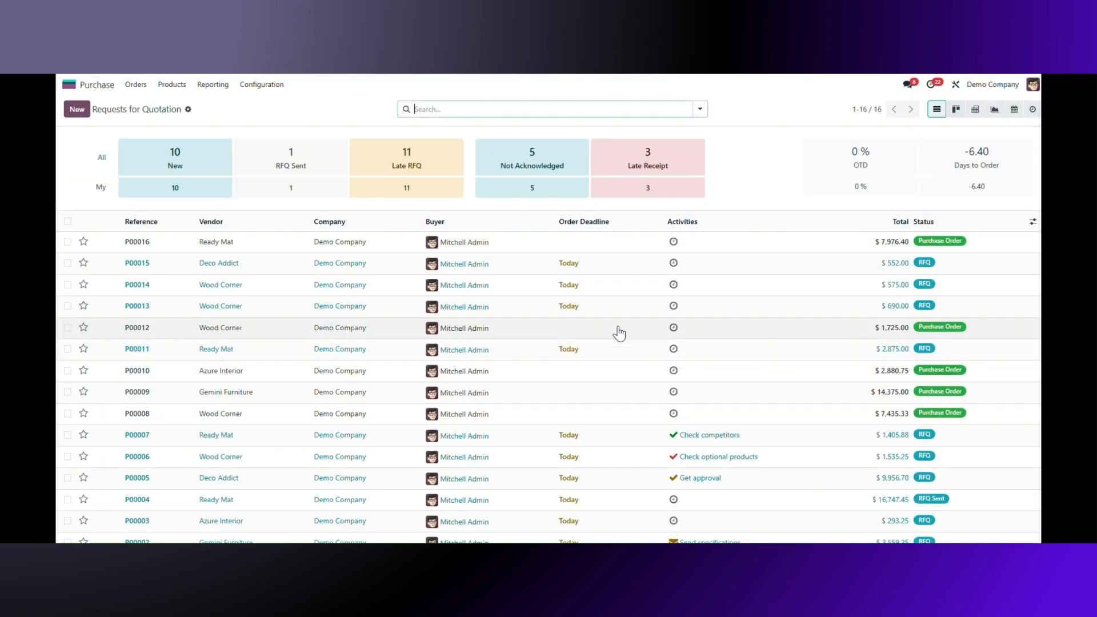
click(77, 110)
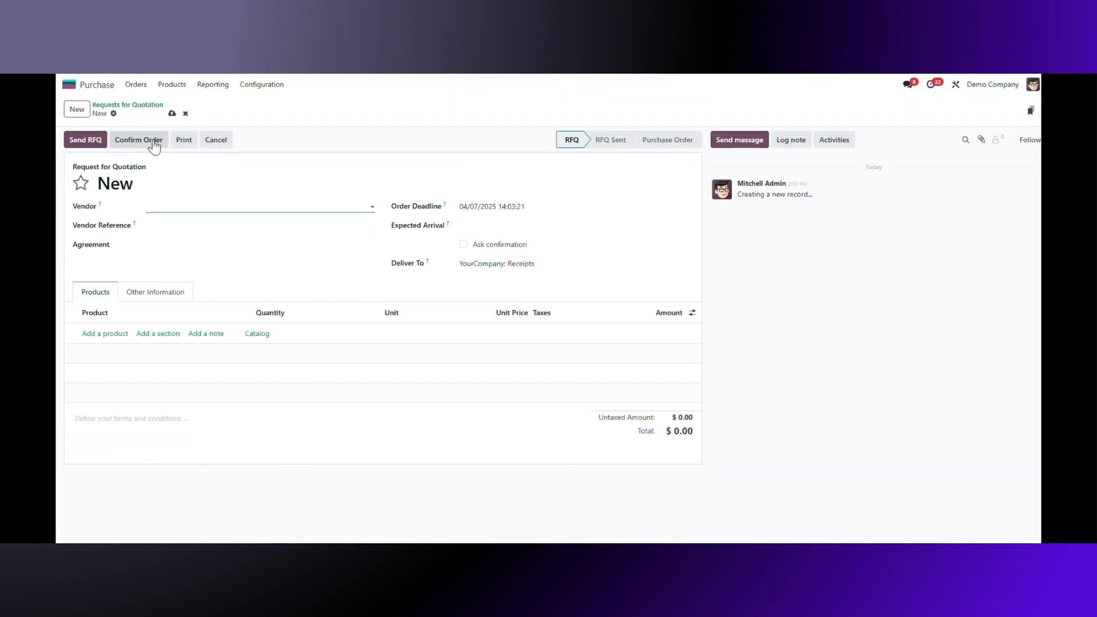
click(189, 201)
text(read)
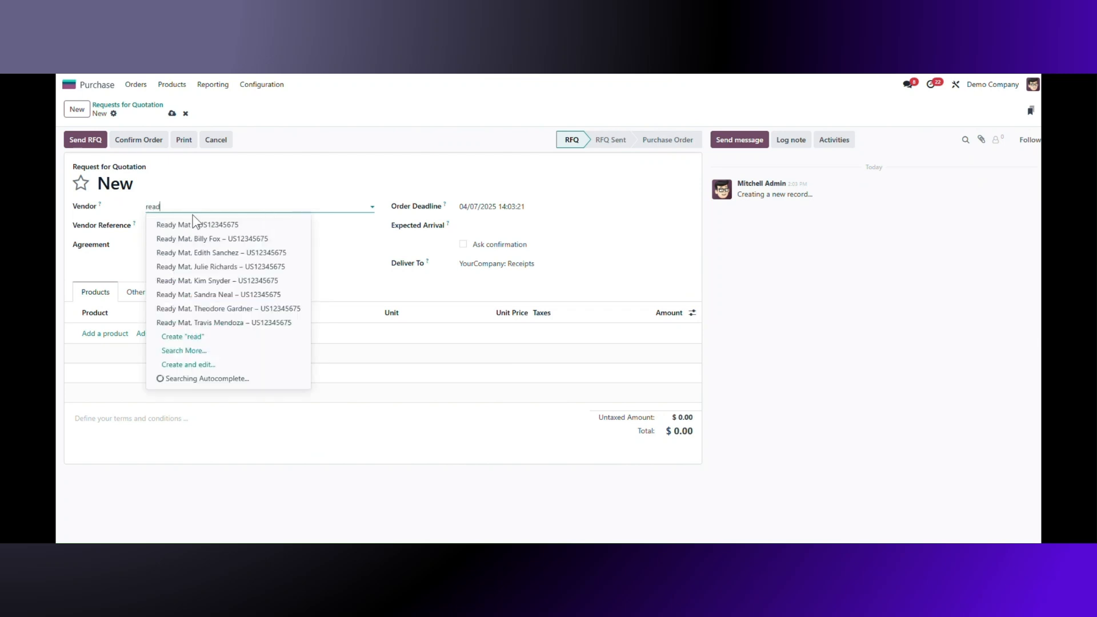
click(184, 223)
Add a line for 10 units of the Box product to the request for quotation
click(109, 341)
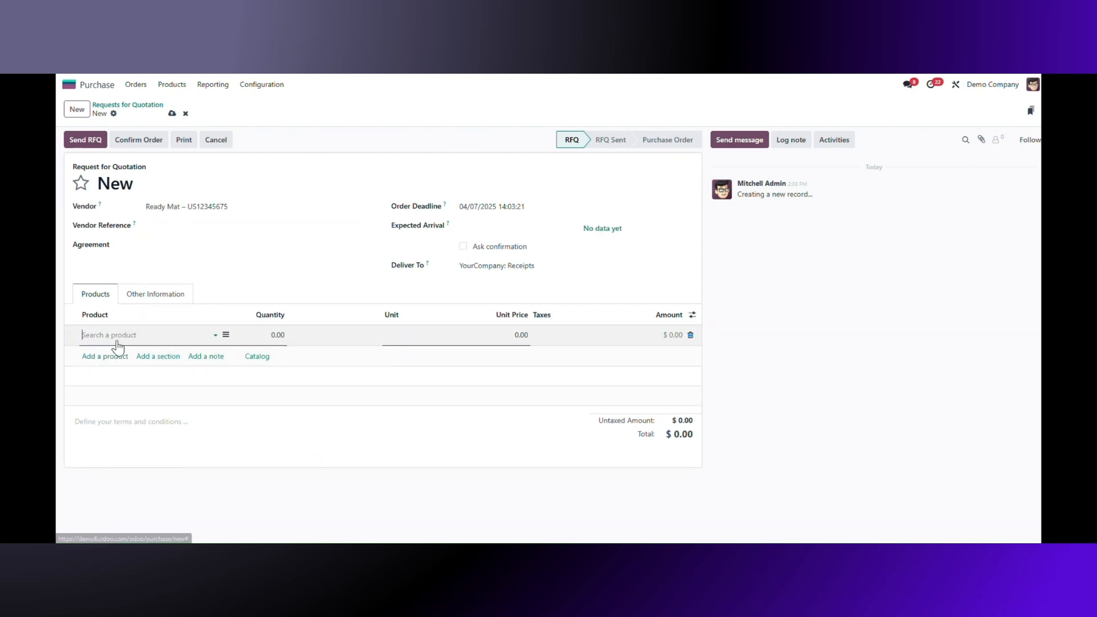
text(box)
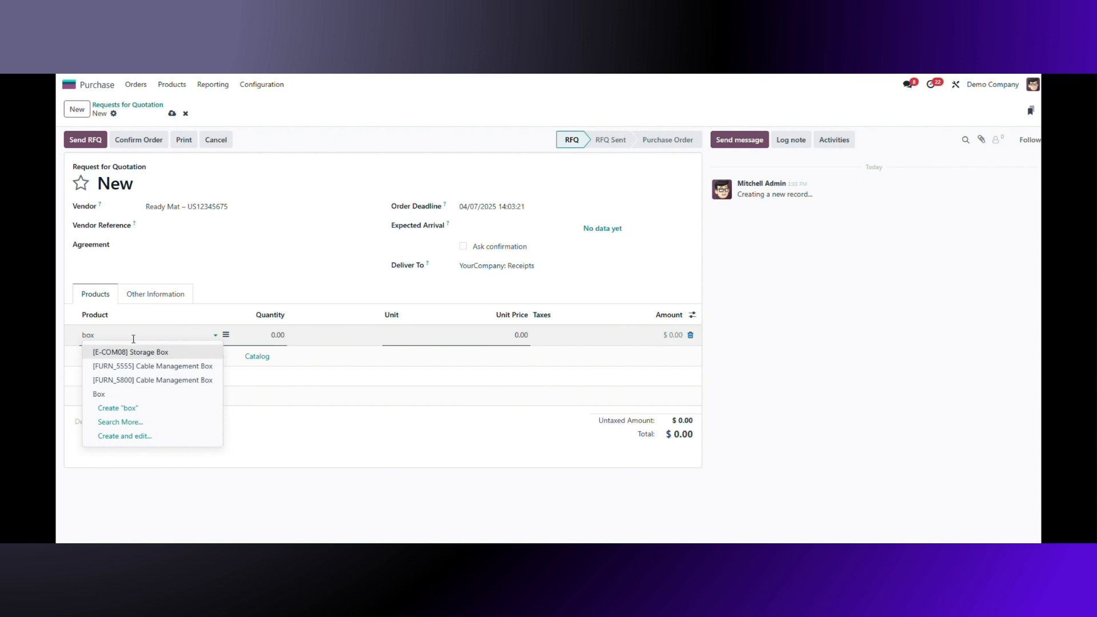
click(107, 393)
click(268, 336)
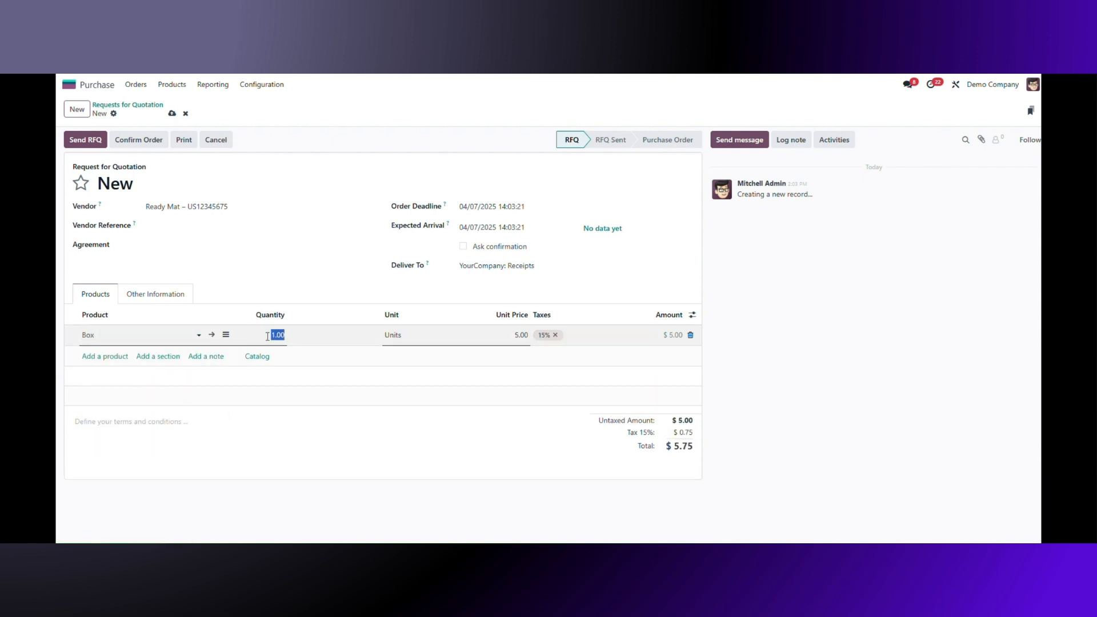
text(10)
click(341, 290)
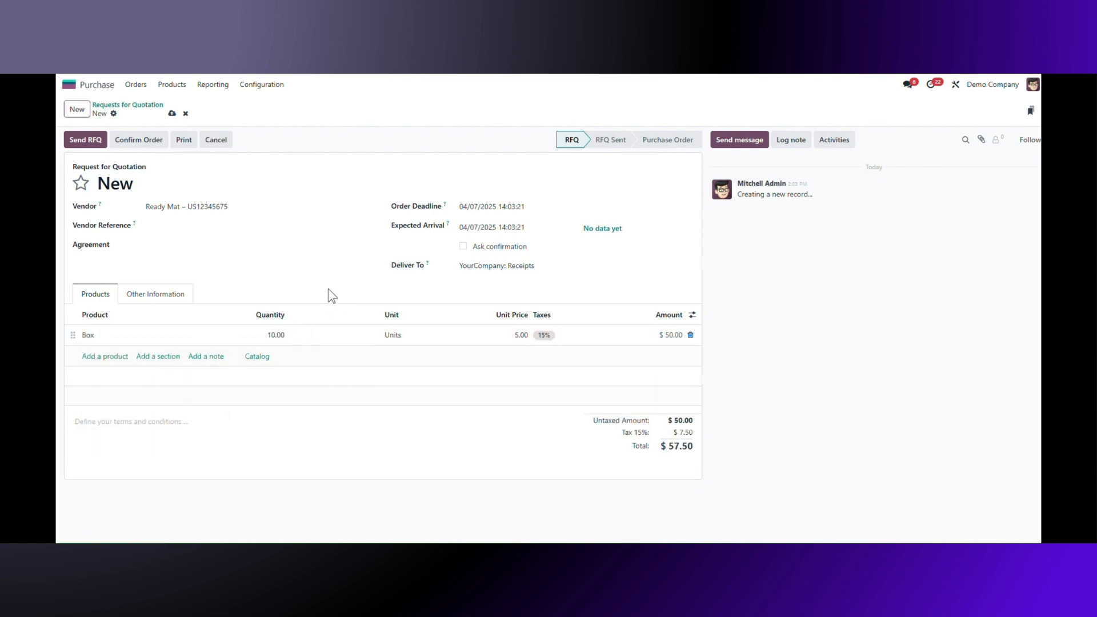
Confirm the purchase order and validate its receipt for the ordered Box units
click(140, 143)
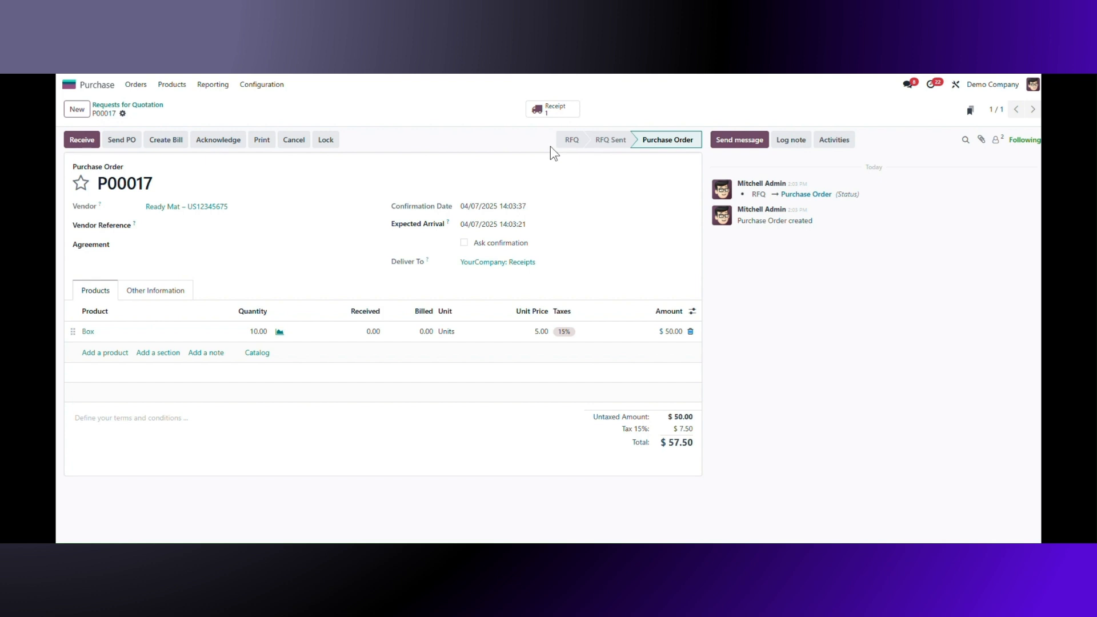
click(553, 110)
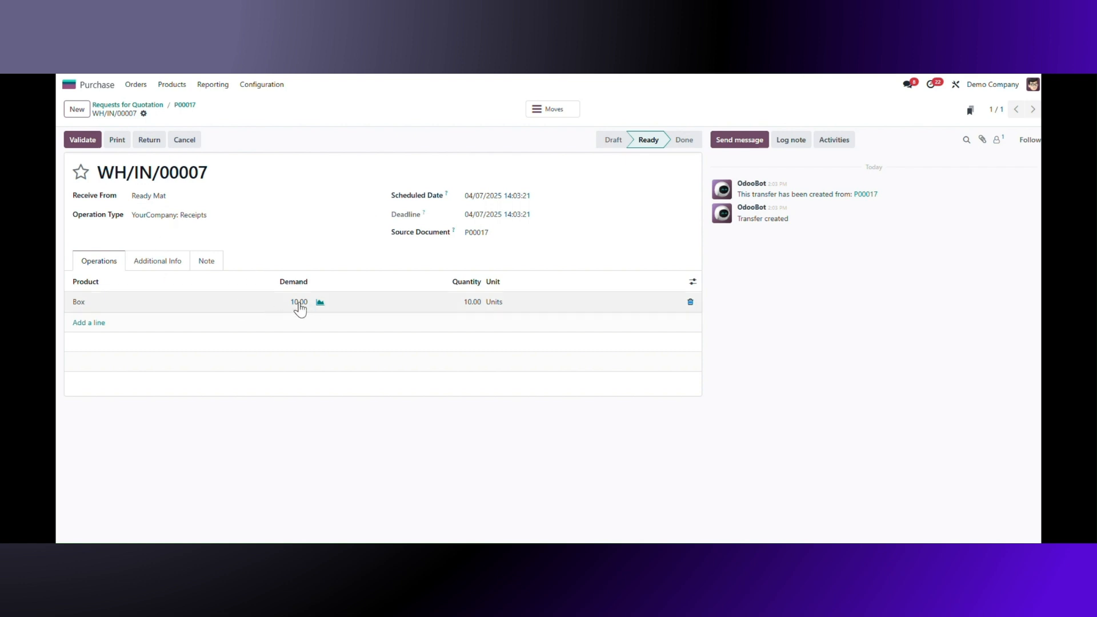
click(77, 139)
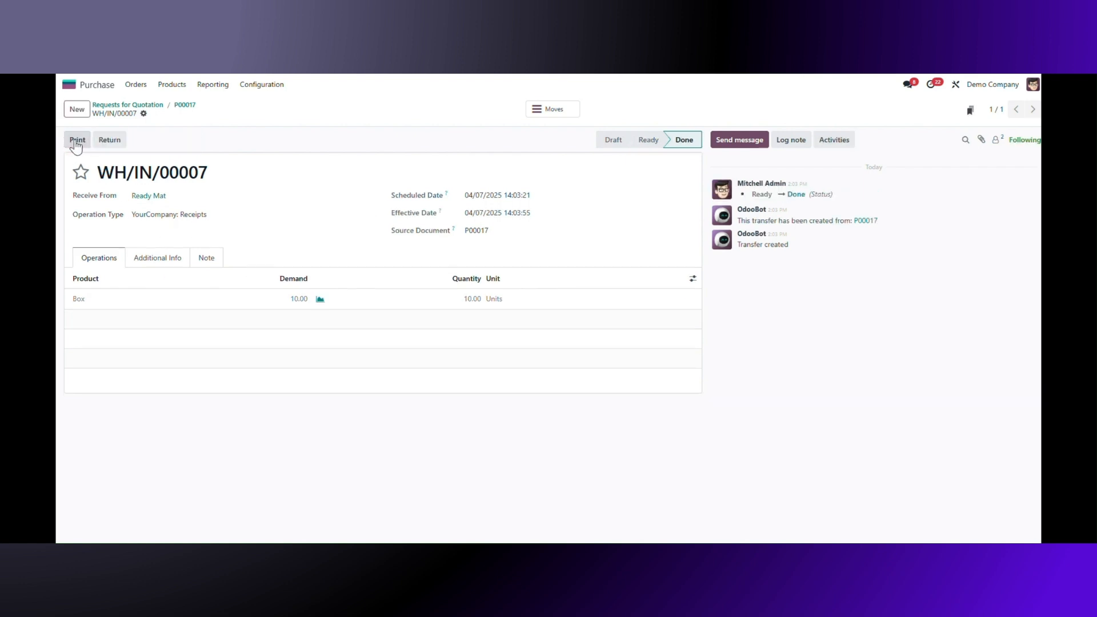
Create a vendor bill from the purchase order and confirm it
click(185, 106)
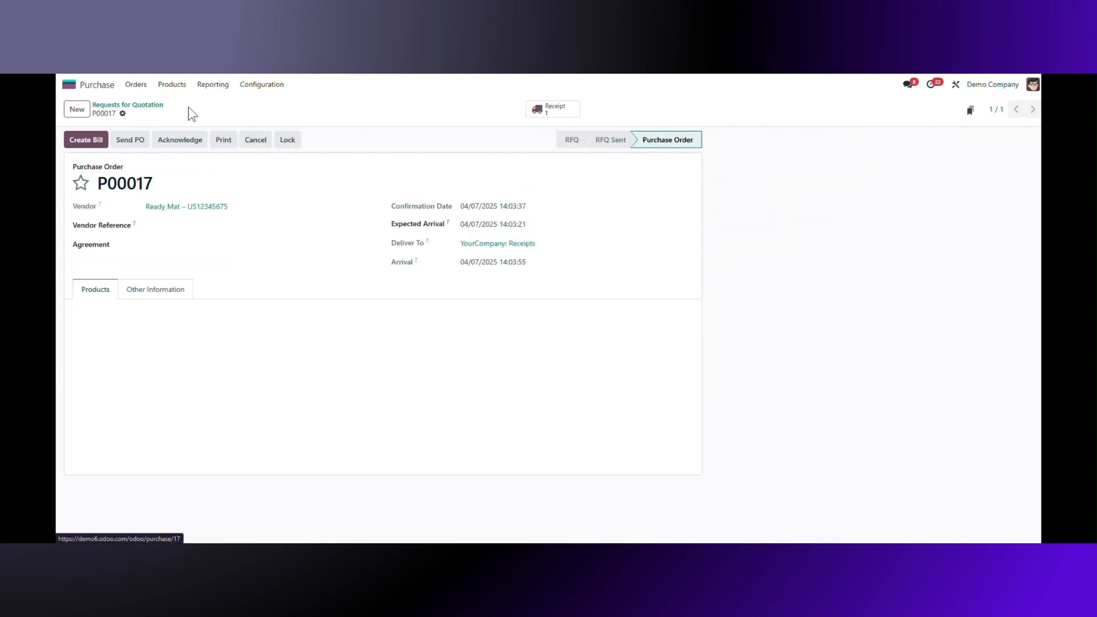
click(98, 142)
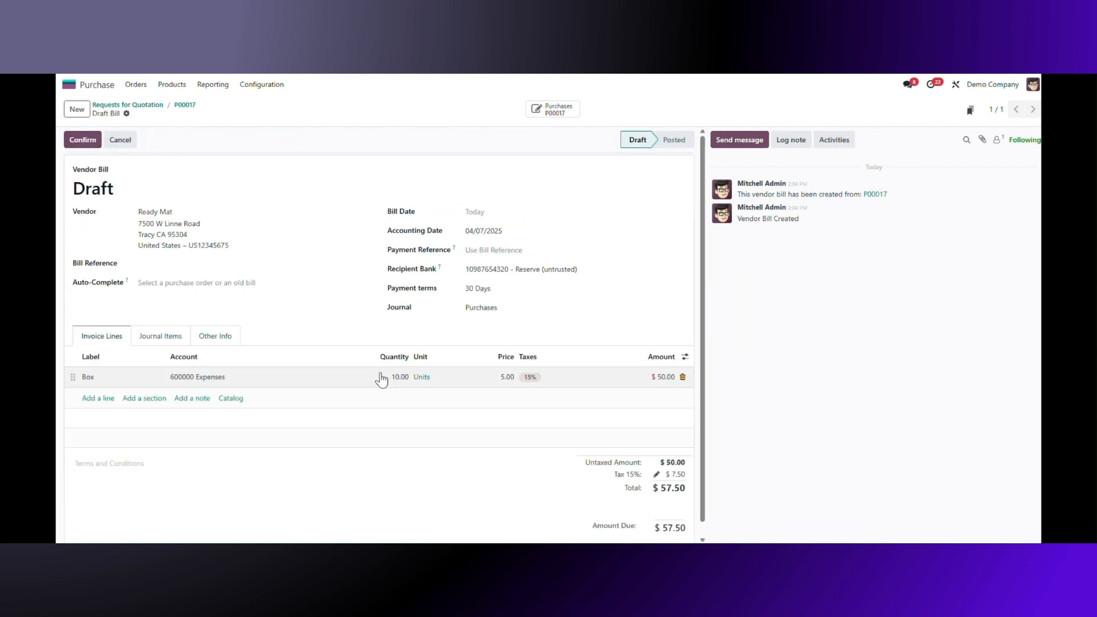
click(81, 140)
Examine the journal choices for paying the vendor bill and discard the payment
click(104, 139)
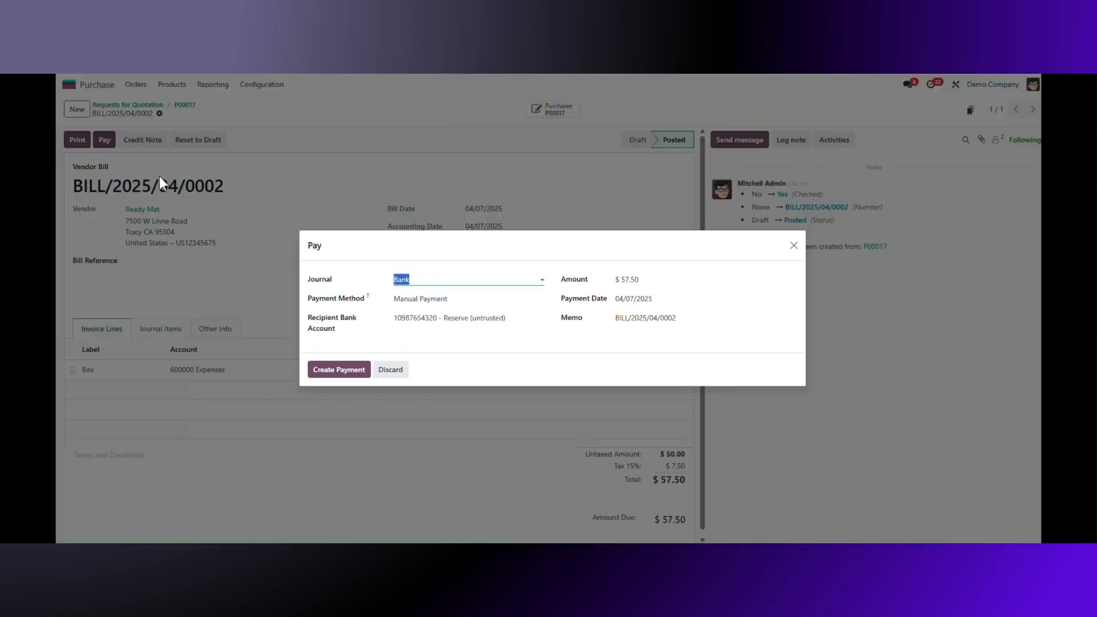
click(417, 280)
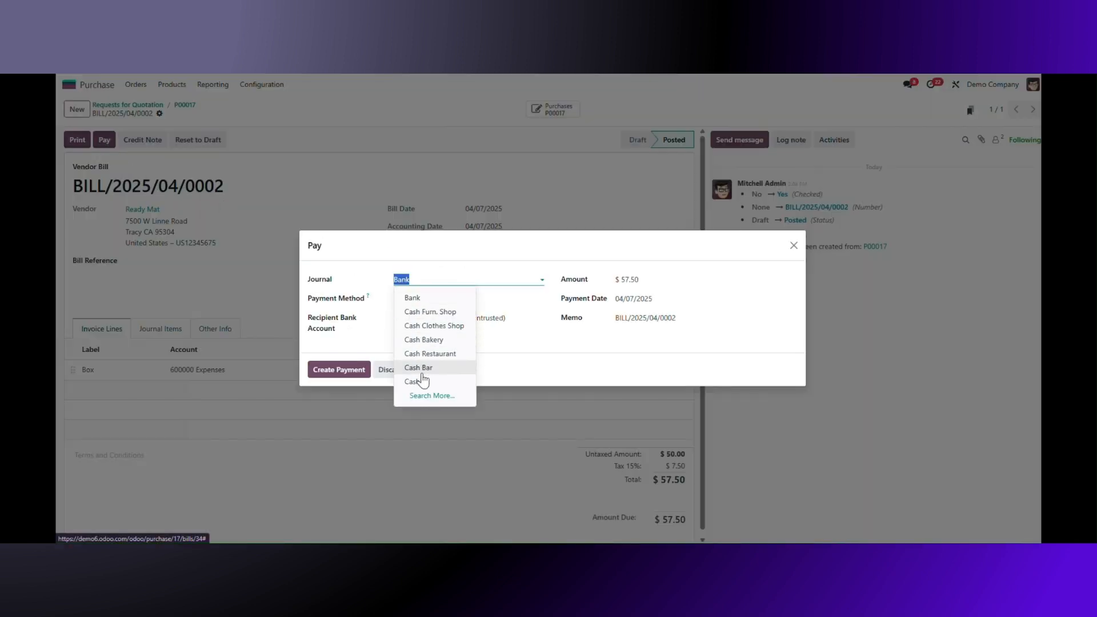
click(528, 256)
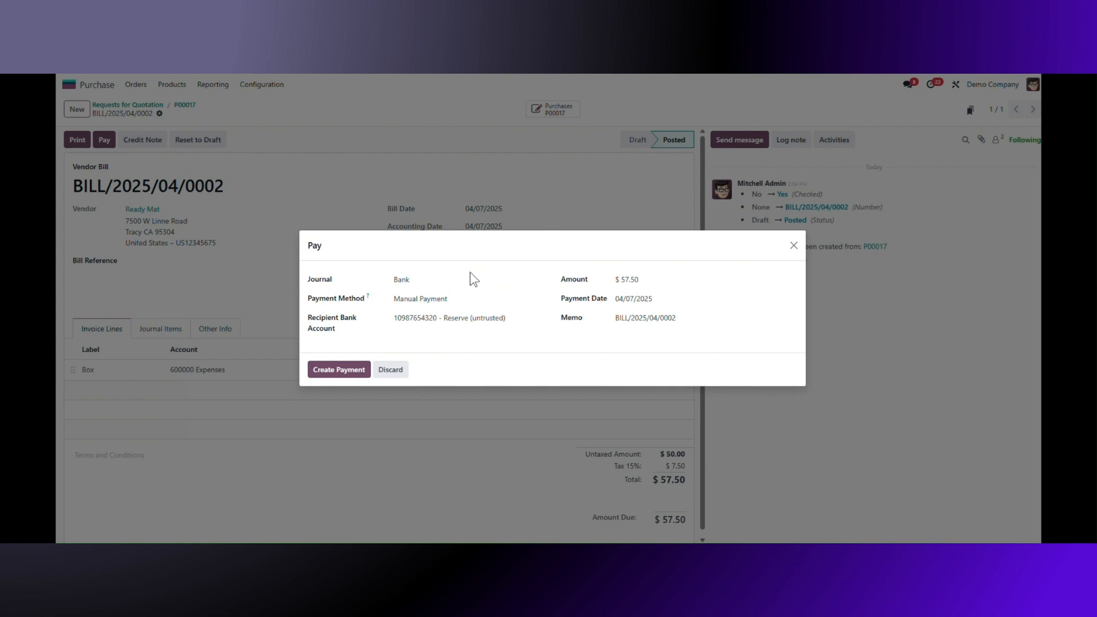
click(391, 370)
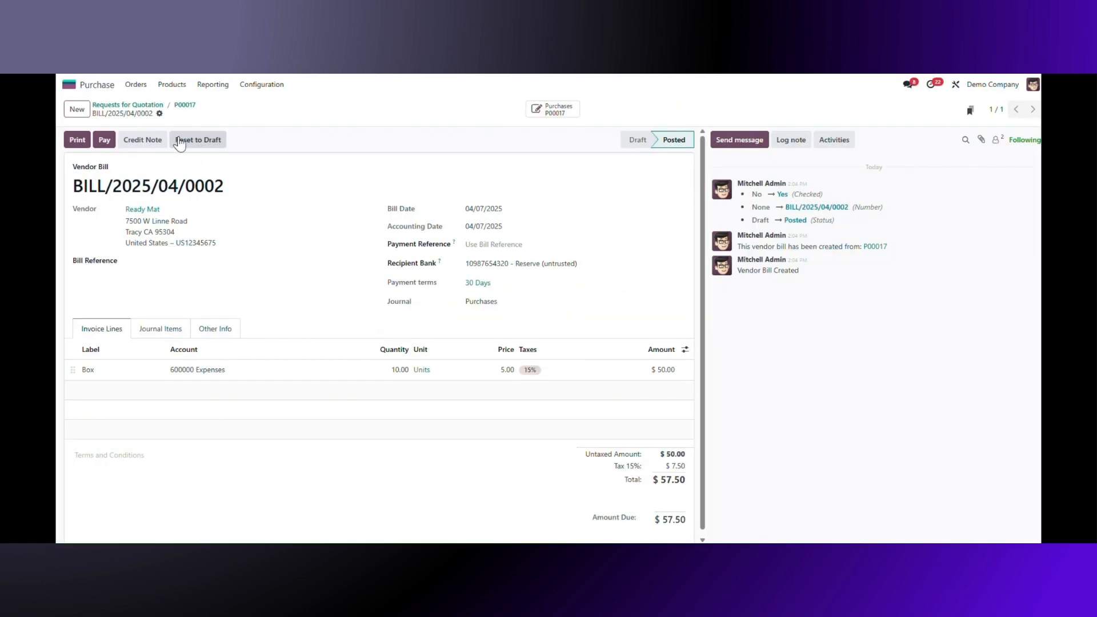
Search the Inventory app's products for "box" to check the stock received from the purchase
click(91, 86)
click(376, 441)
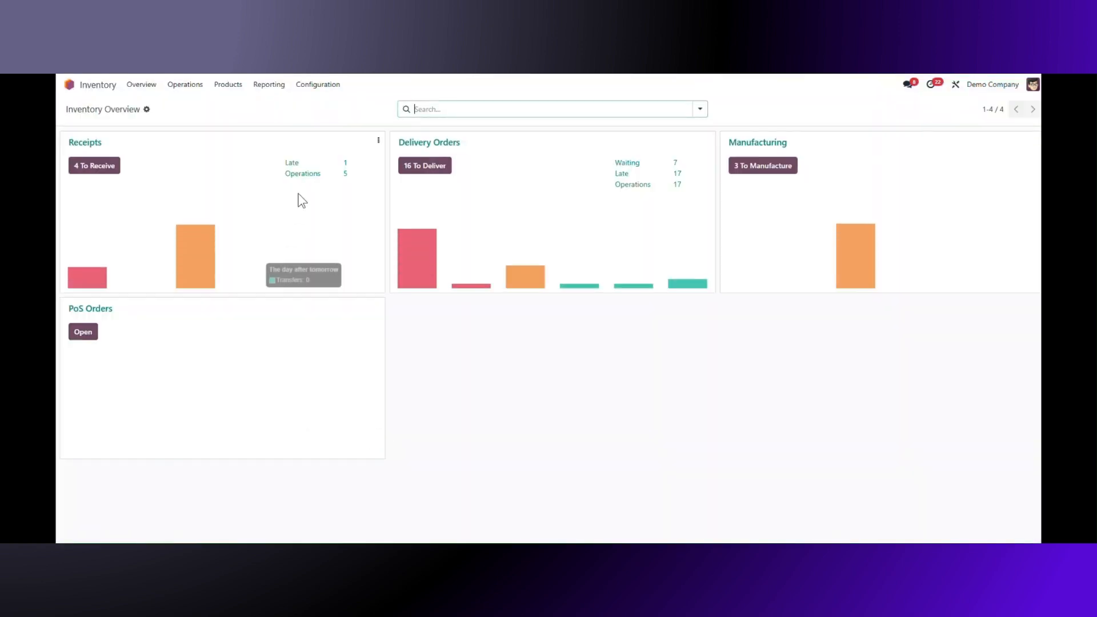
click(228, 84)
click(234, 101)
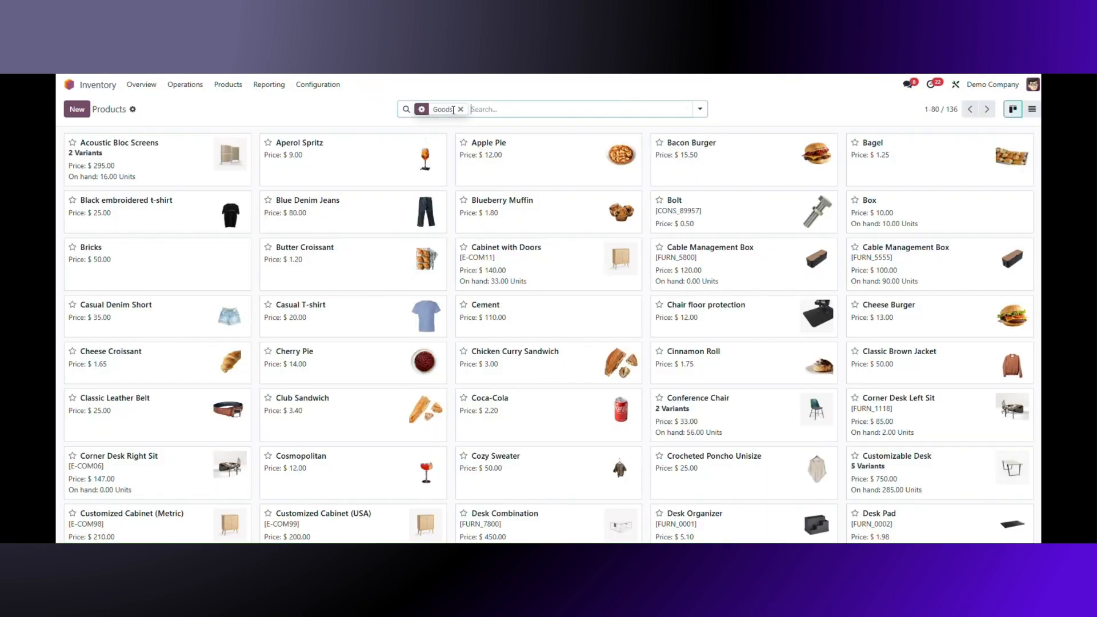
text(box)
key(Return)
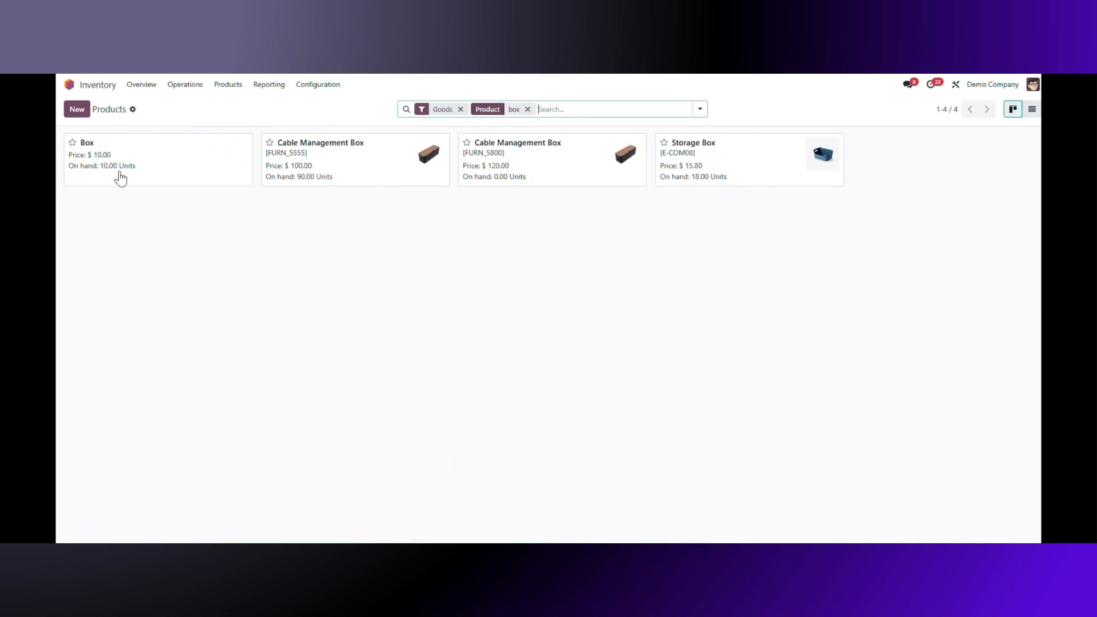
Create a new quotation in the Sales app and assign an existing contact as the customer
click(70, 85)
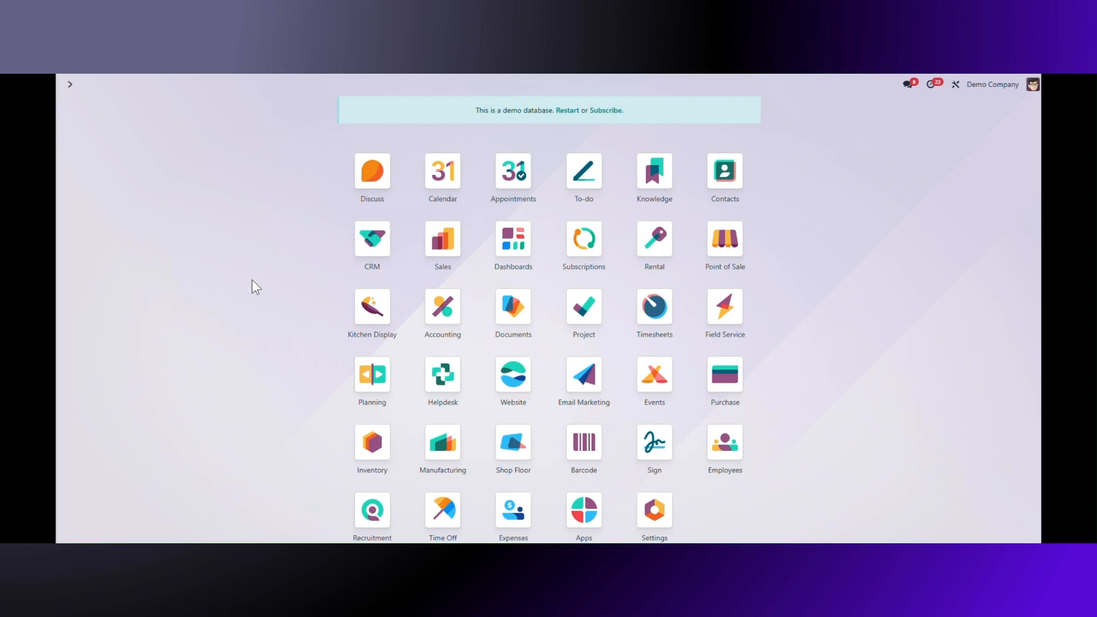
click(443, 240)
click(80, 111)
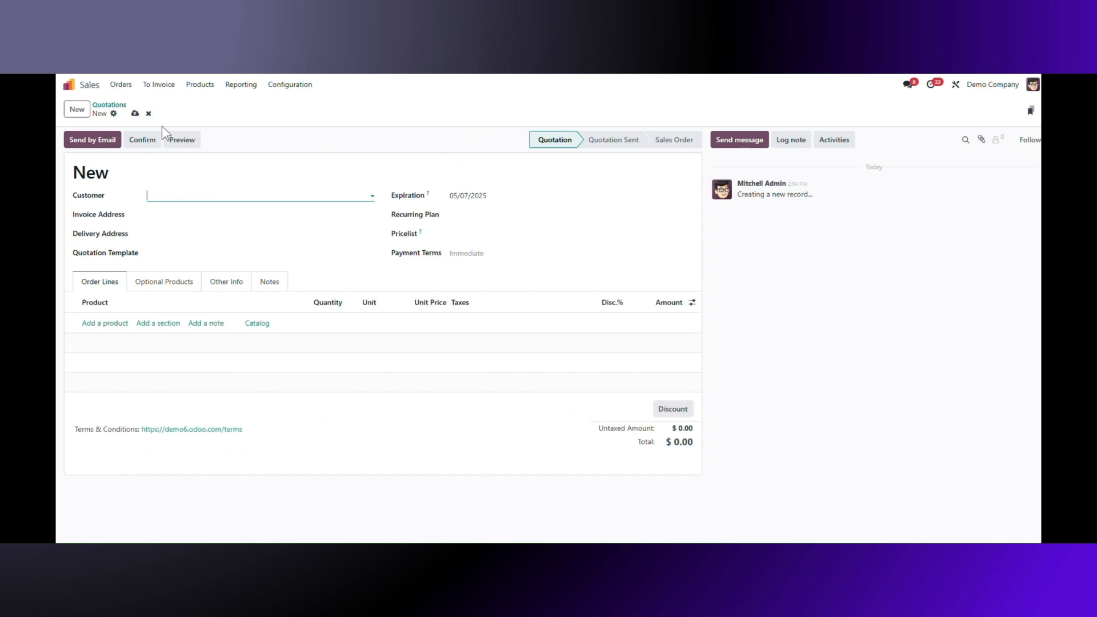
click(180, 193)
click(192, 273)
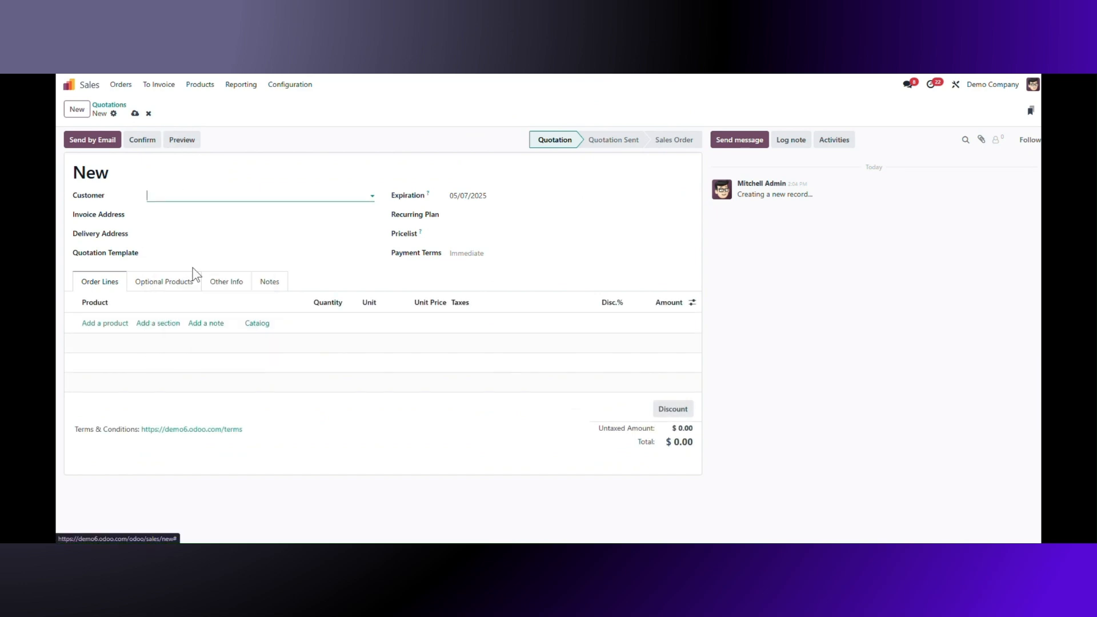
Add one unit of the Box product to the quotation's order lines
click(114, 324)
text(box)
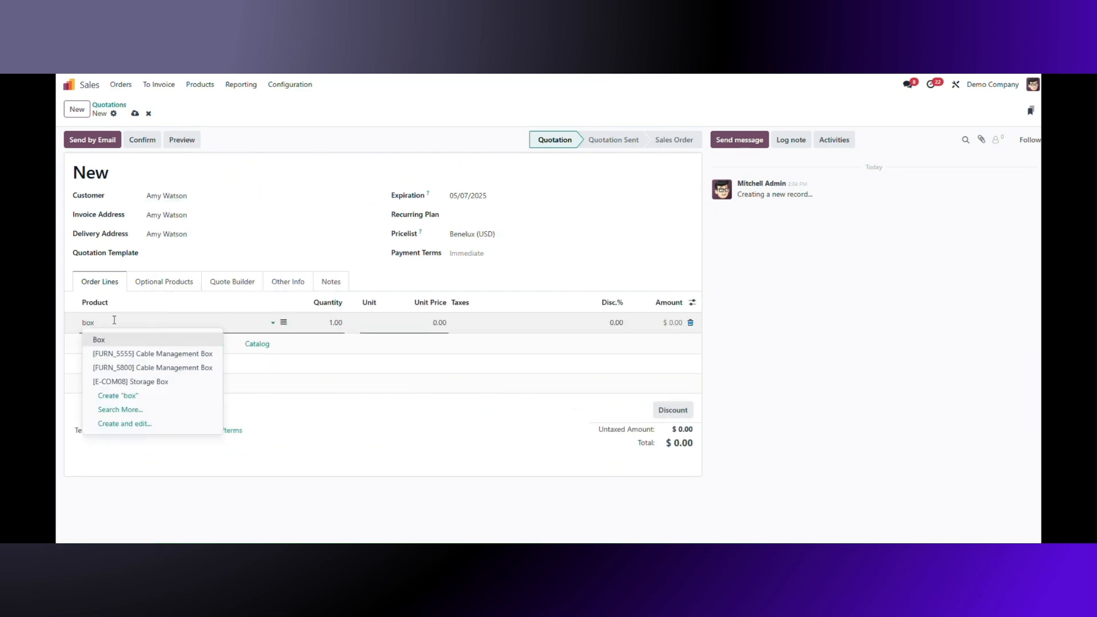
click(99, 339)
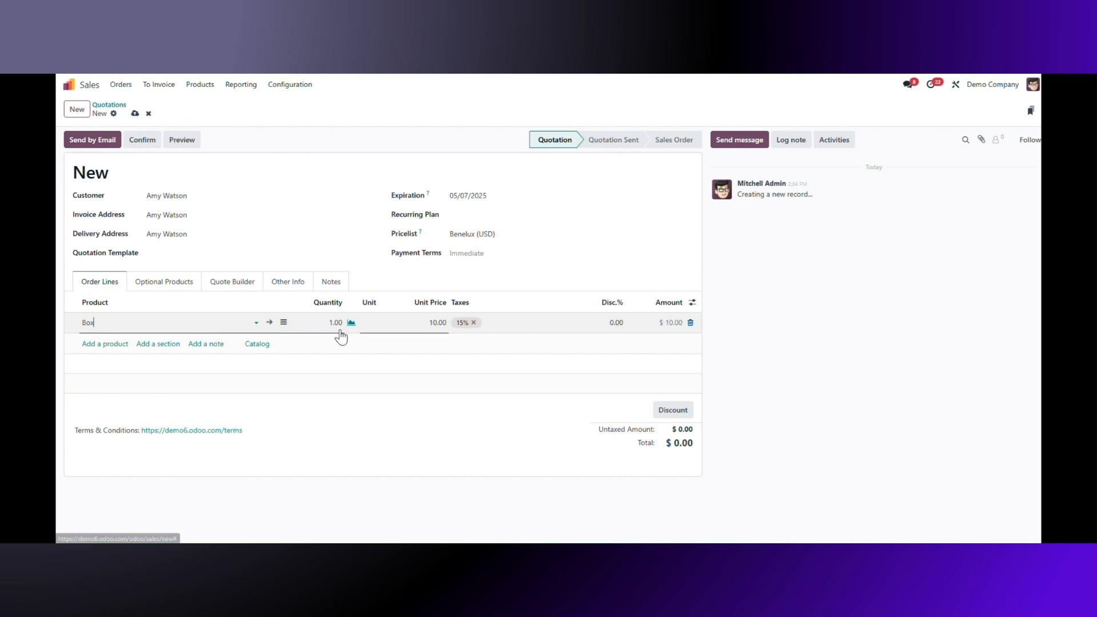
click(541, 276)
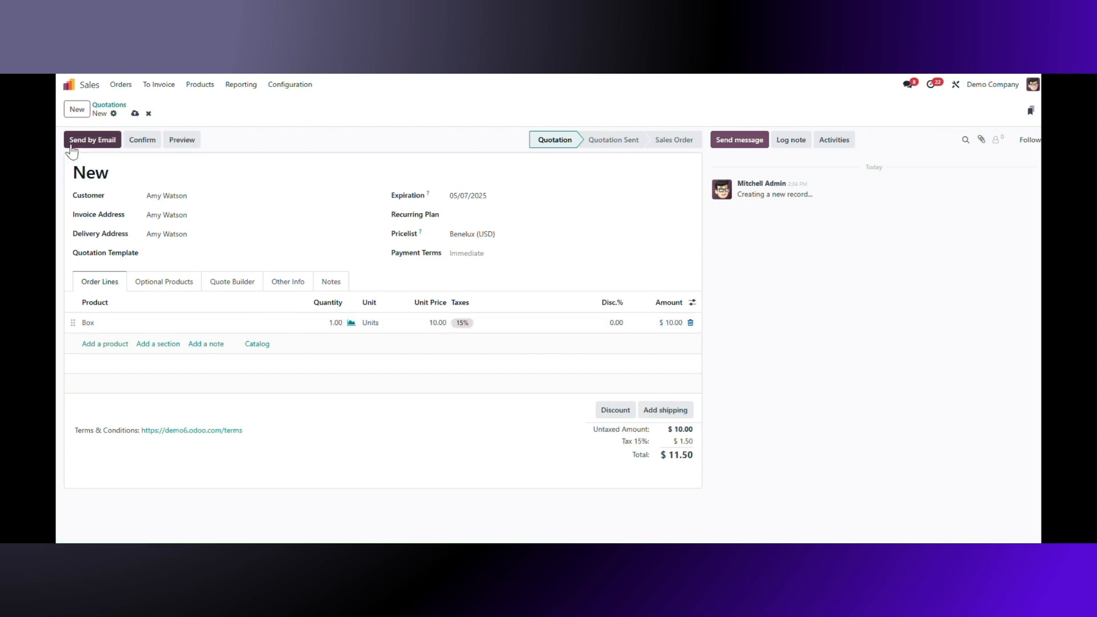
Confirm the quotation as a sales order and validate its delivery of the Box product
click(143, 147)
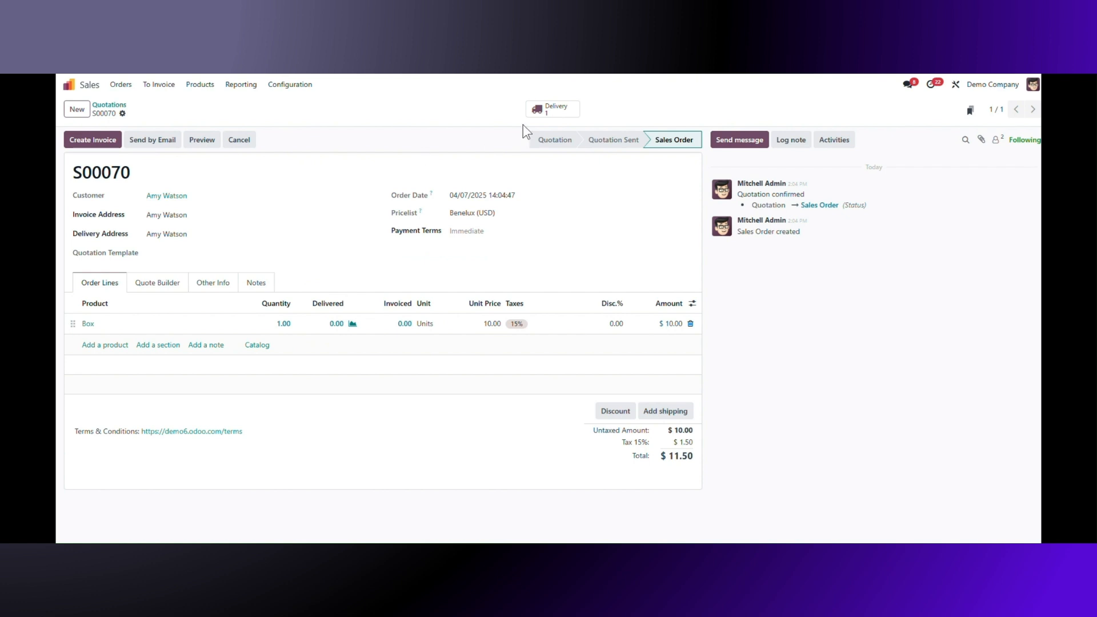
click(557, 114)
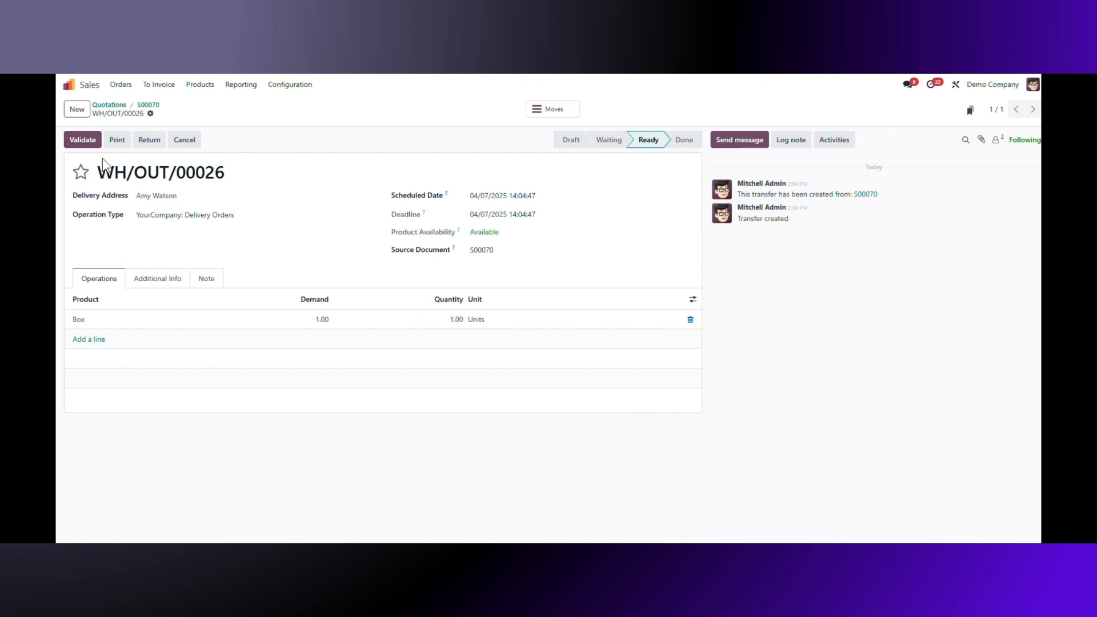
click(84, 143)
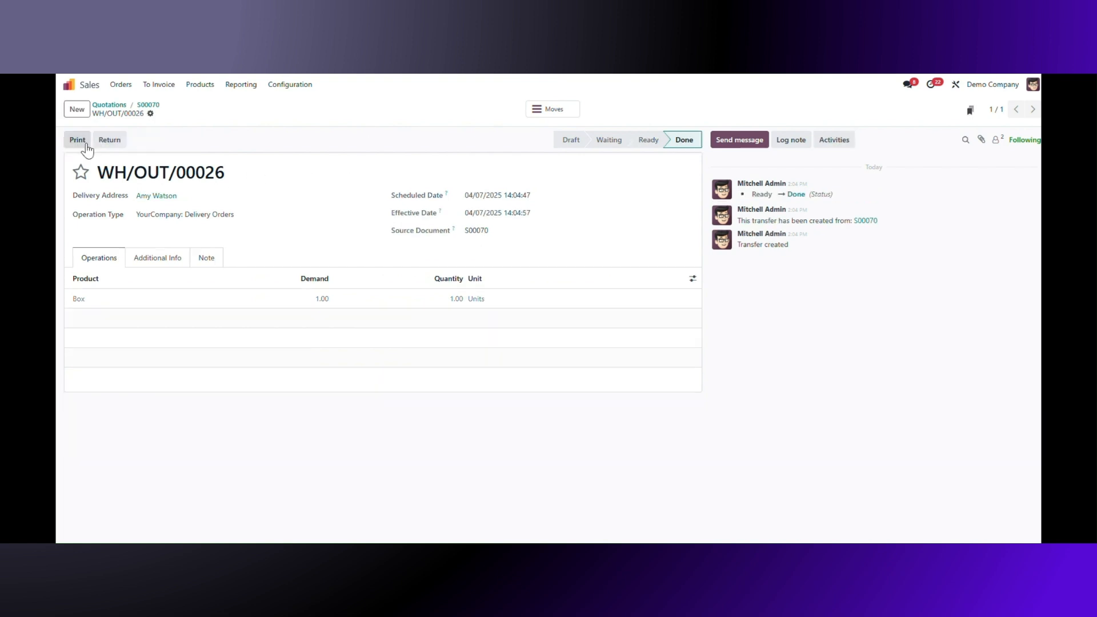
Create a regular invoice draft from the sales order and confirm the customer invoice
click(150, 106)
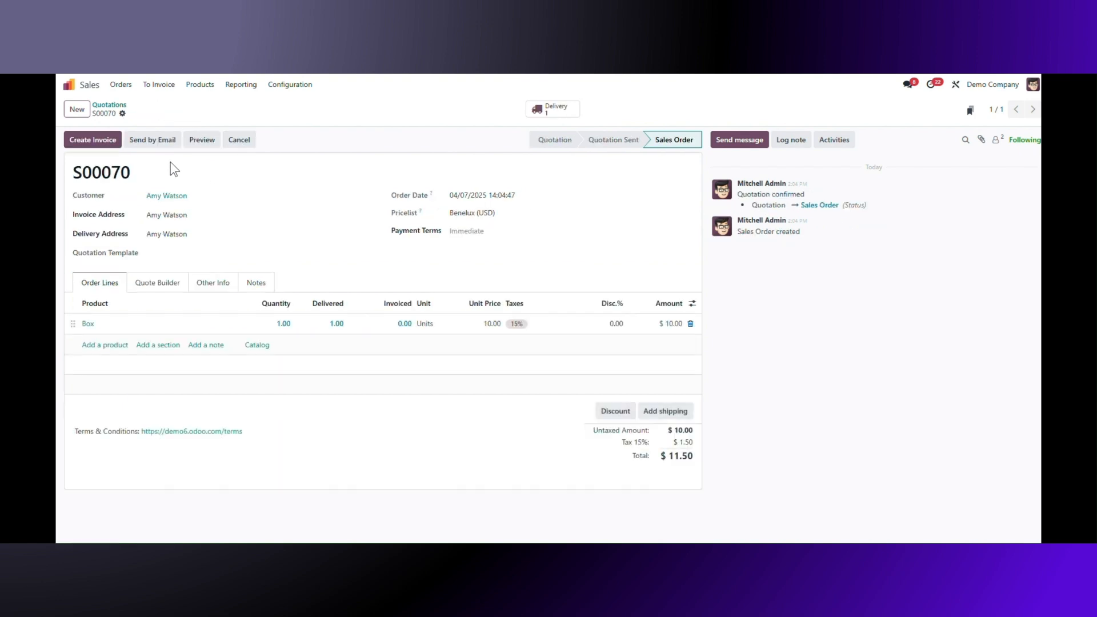
click(106, 142)
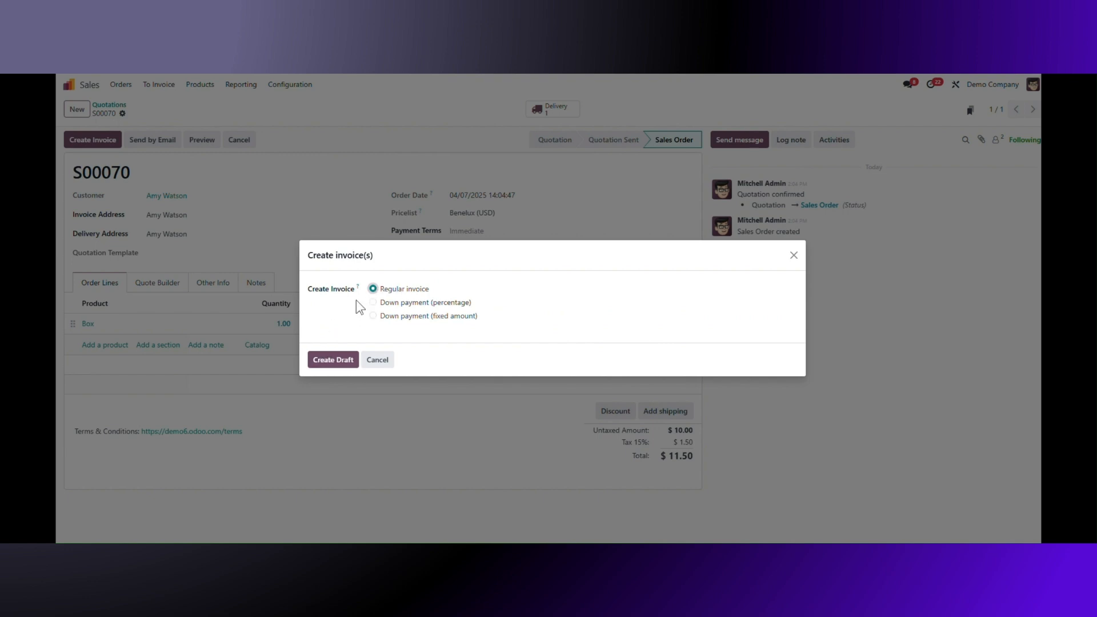
click(334, 361)
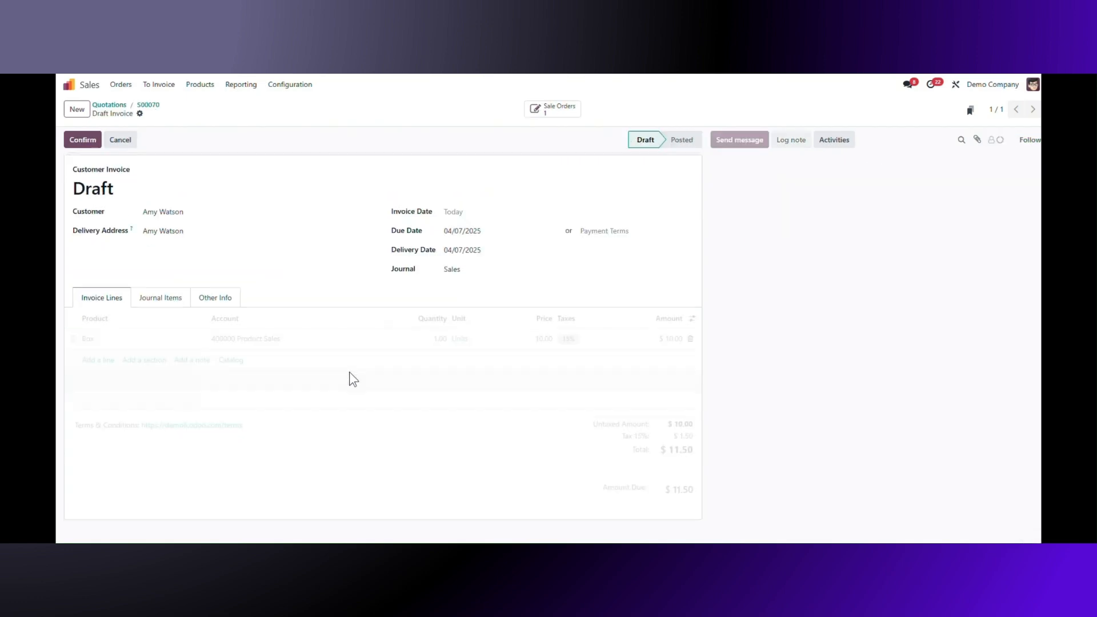
click(83, 141)
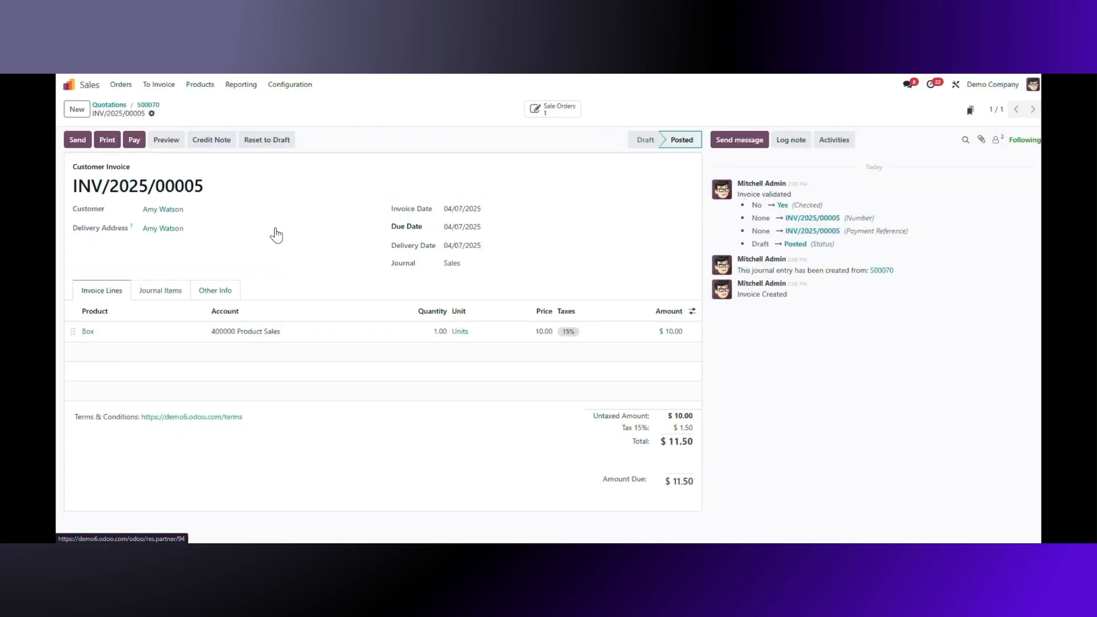
Examine the journal choices for paying the customer invoice and close the payment form without registering a payment
click(135, 140)
click(461, 282)
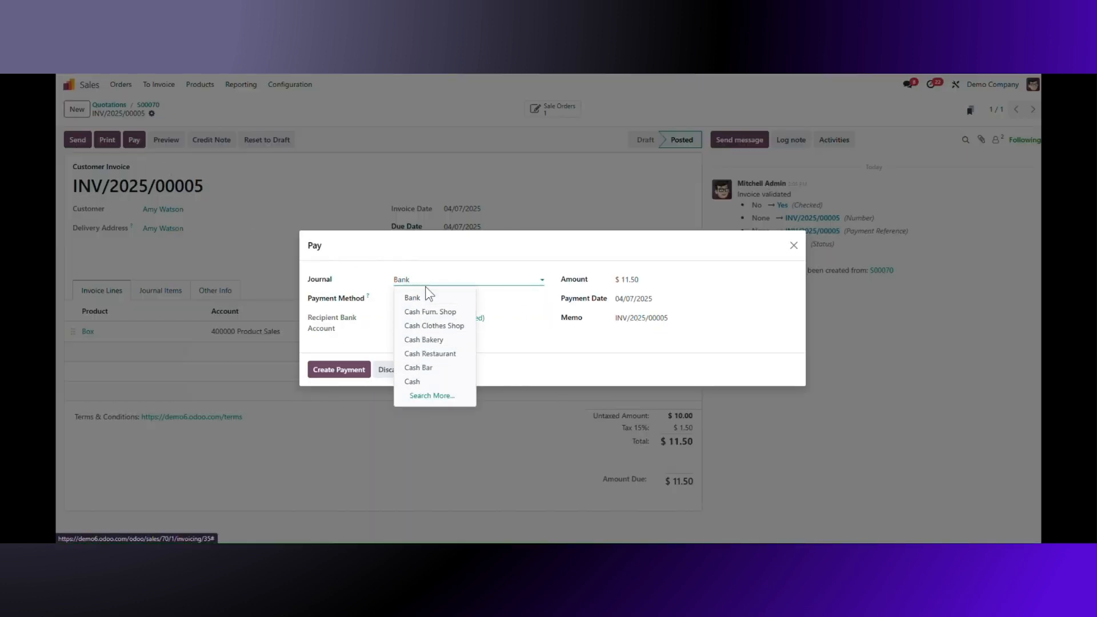
click(441, 245)
click(793, 245)
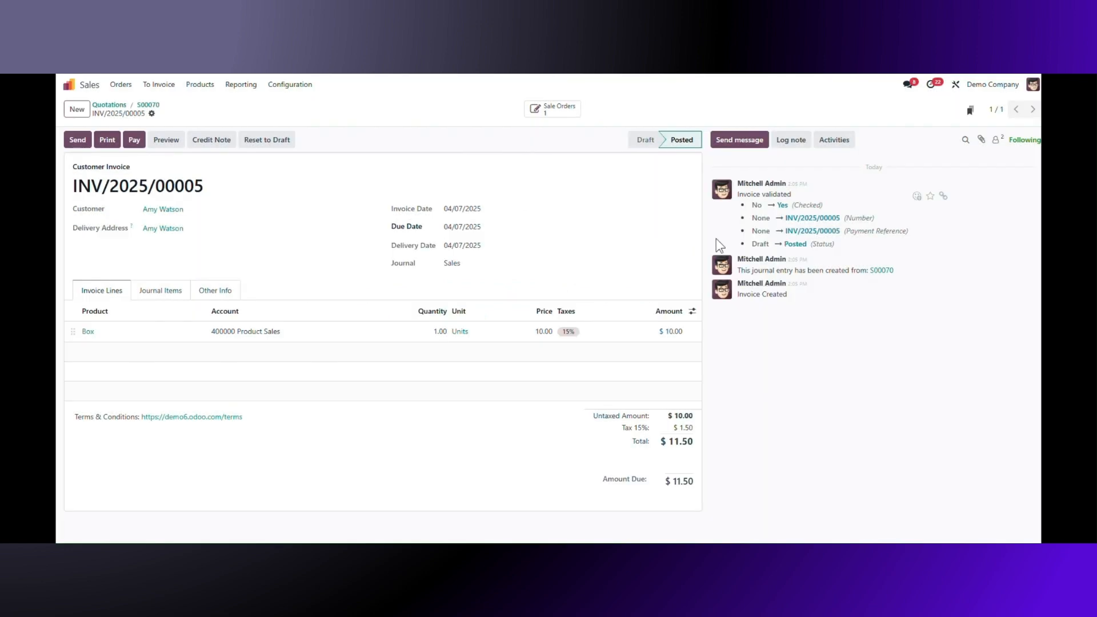
Return to the Inventory app's product list and search for "box" to check the stock left after the sale
click(69, 84)
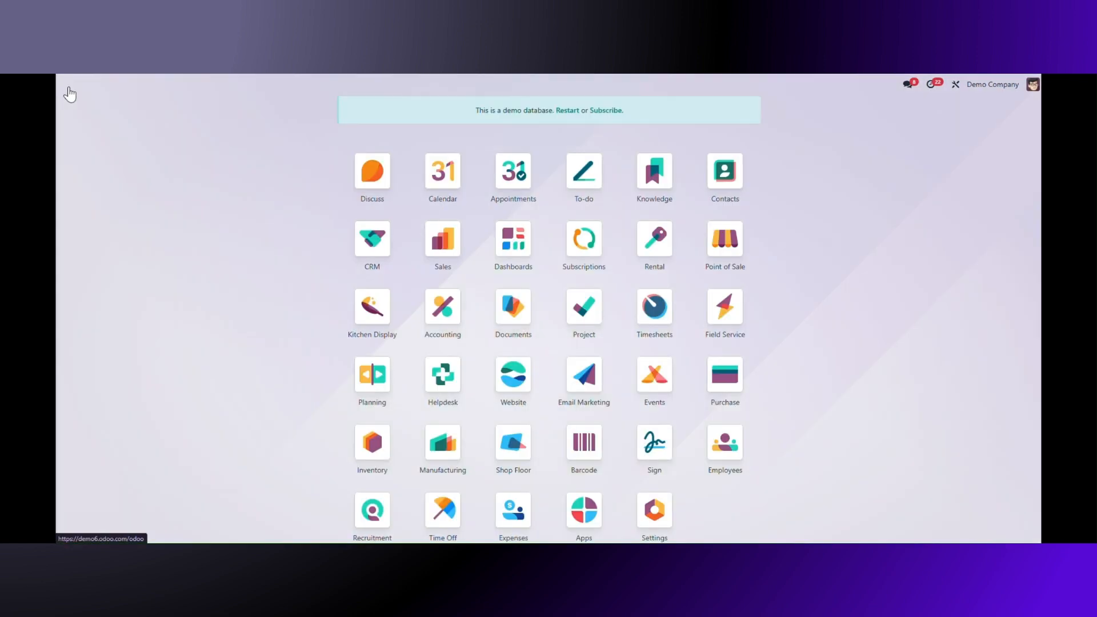
click(366, 437)
click(235, 86)
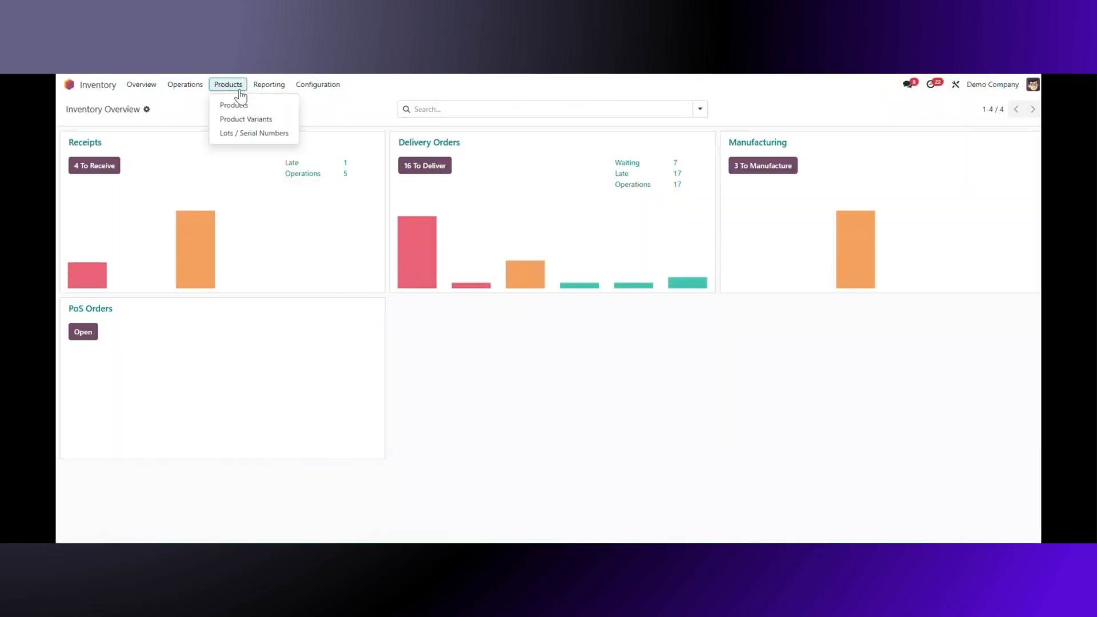
click(238, 105)
click(493, 109)
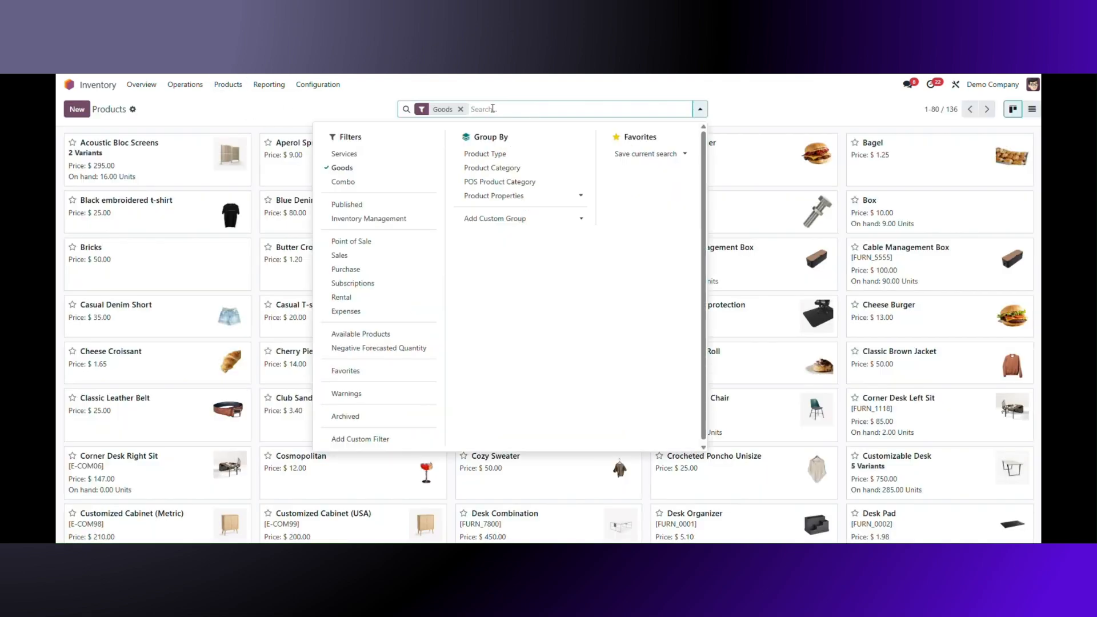
text(box)
key(Return)
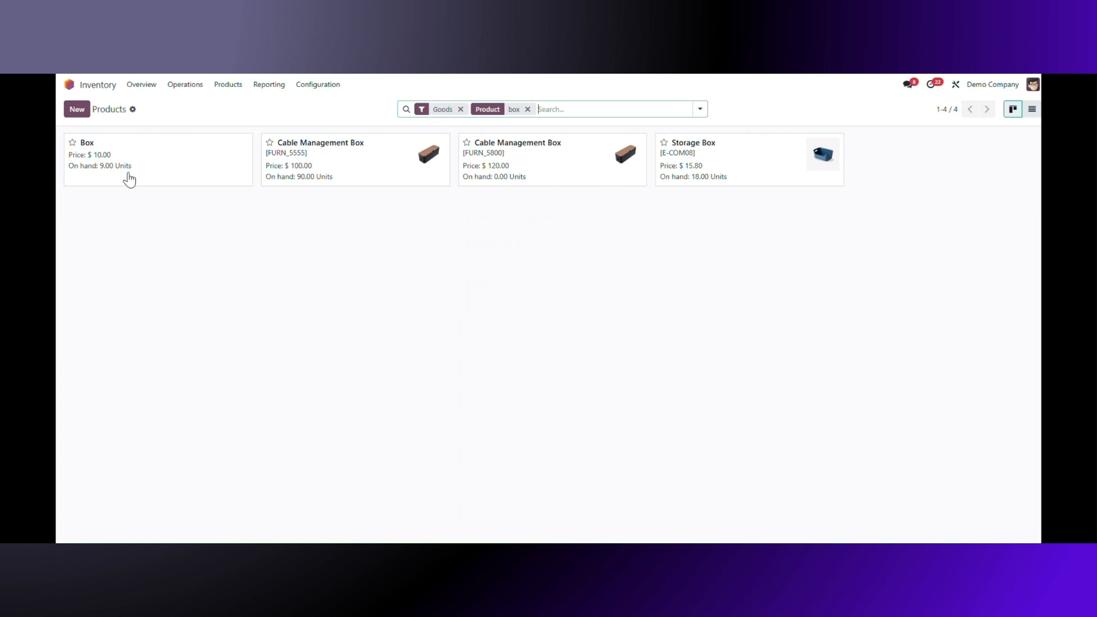
Return to the home screen of apps and turn on Dark Mode for the user interface
click(84, 87)
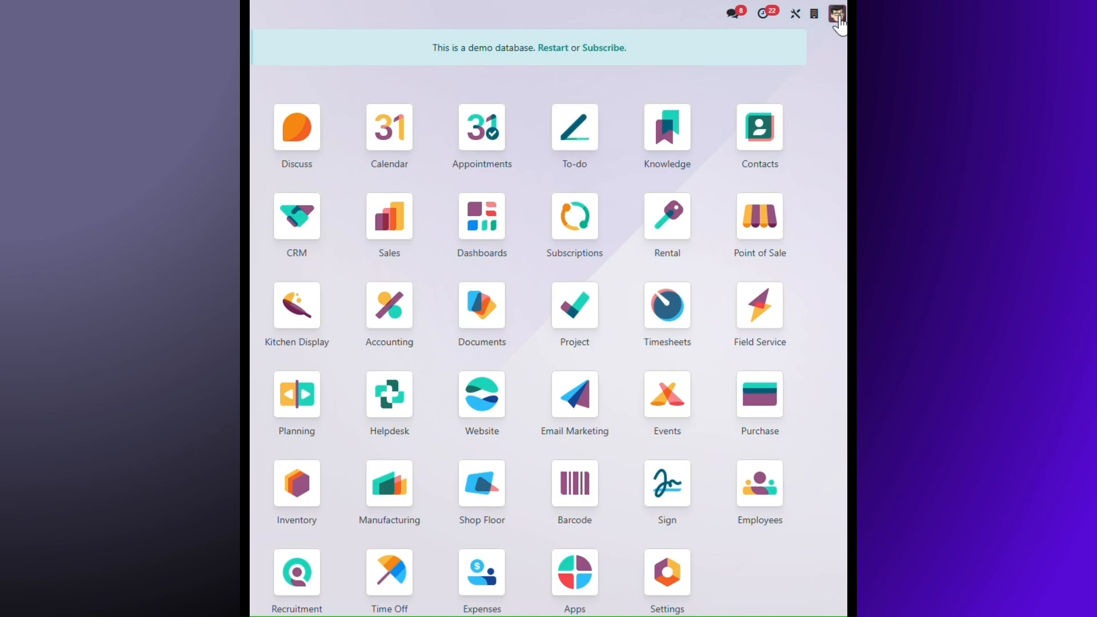
click(838, 16)
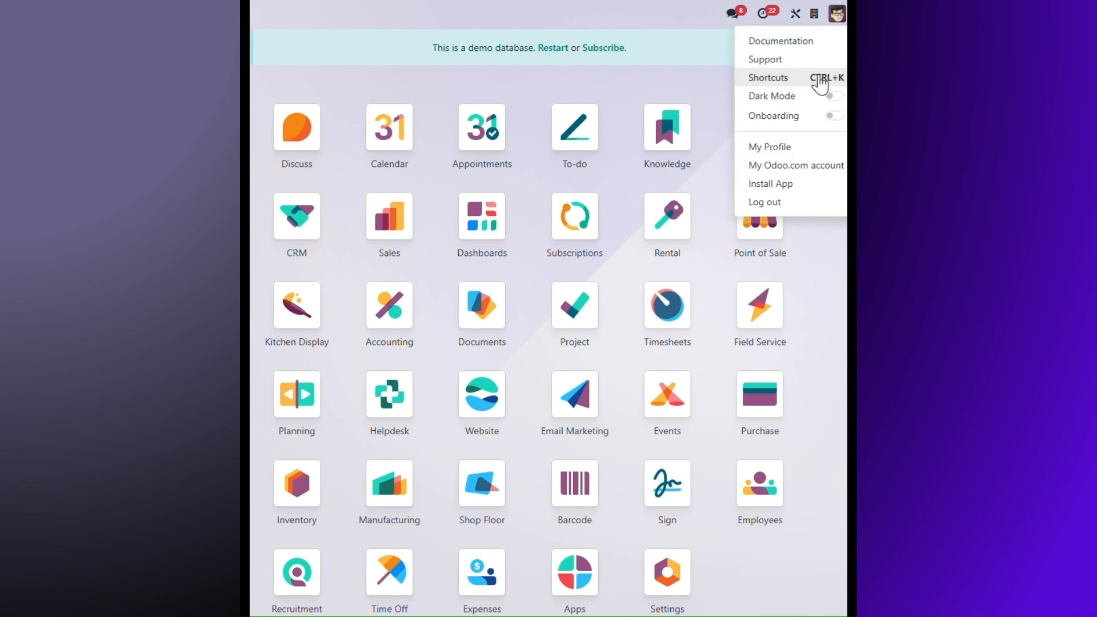
click(833, 97)
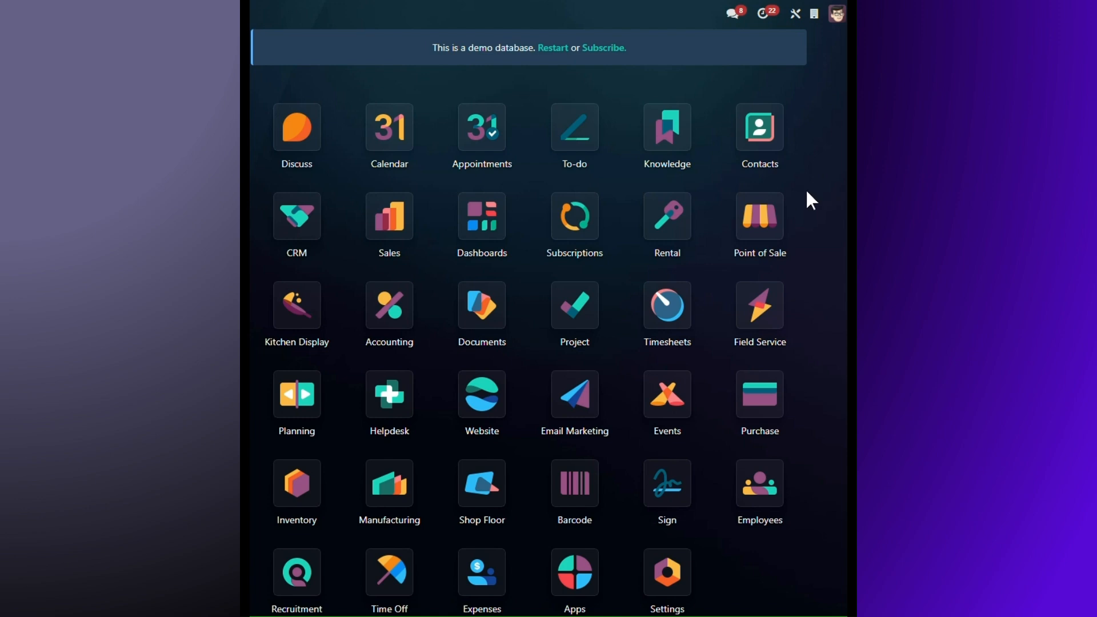
click(751, 138)
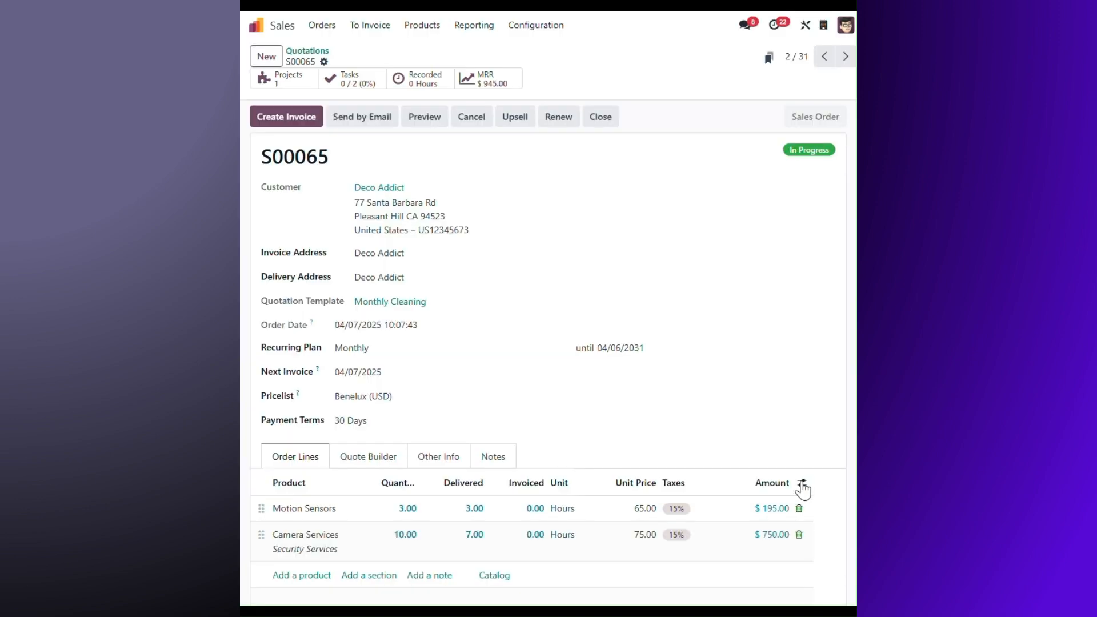
Enable the Margins option under Pricing in the Sales settings and save the settings
click(801, 484)
click(802, 487)
click(541, 26)
click(545, 52)
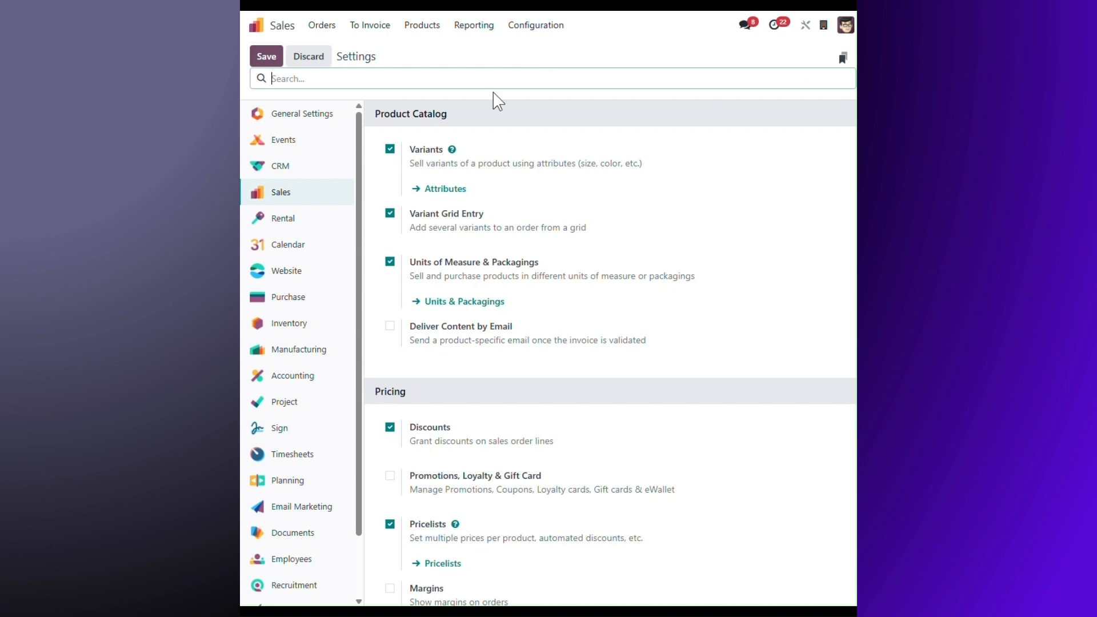
scroll(457, 309, down, 4)
scroll(458, 313, down, 1)
click(390, 327)
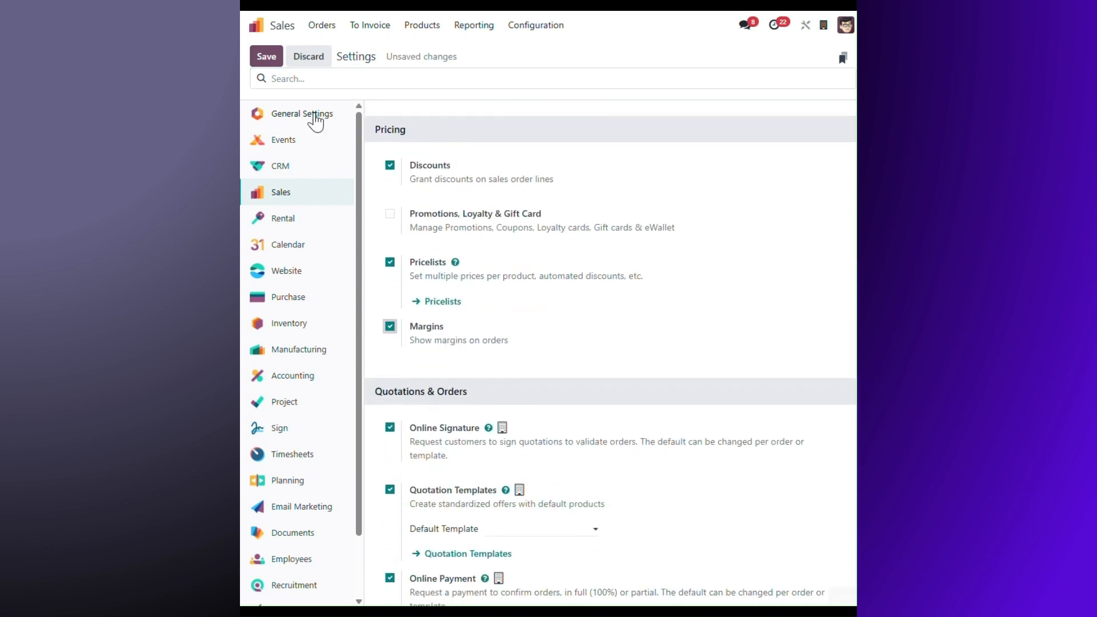
click(266, 56)
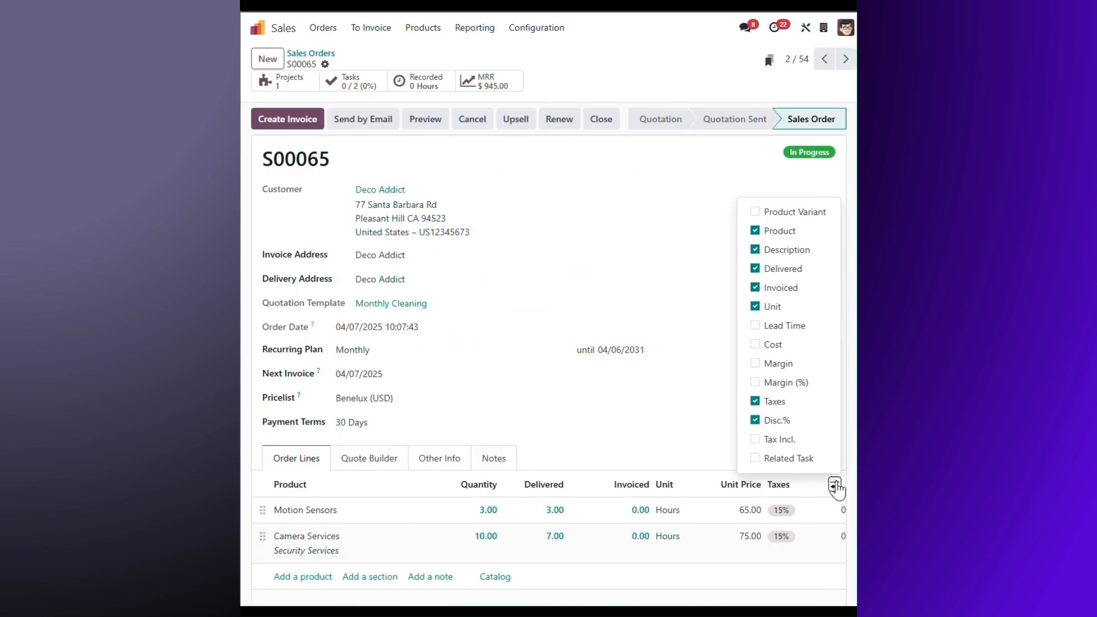
Show the Margin and Margin (%) columns in the order lines of sales order S00065
click(755, 364)
click(755, 383)
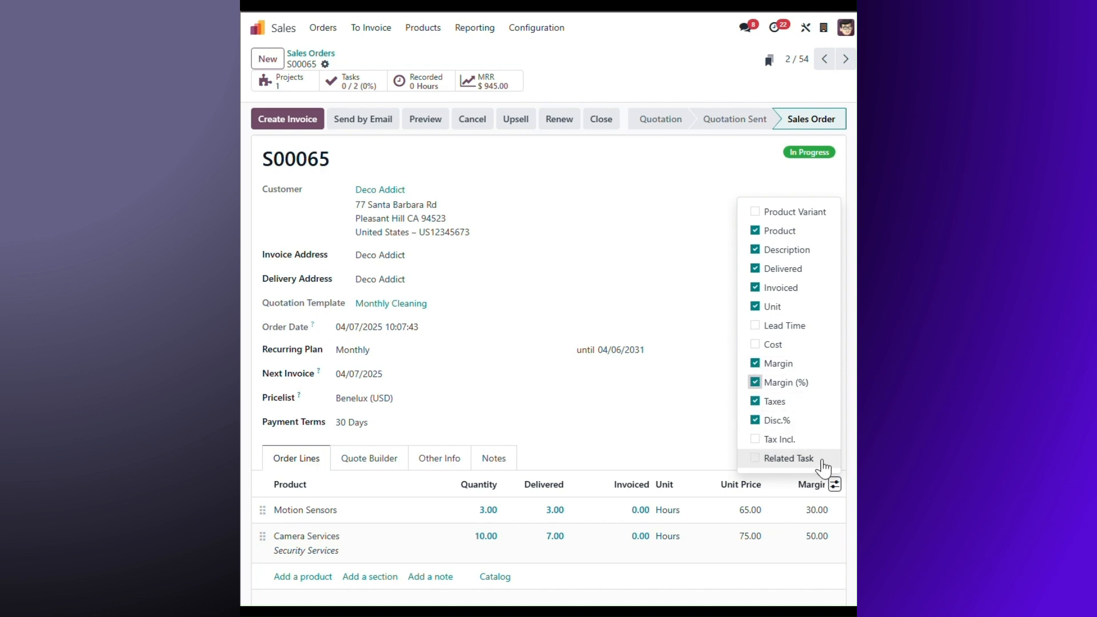
click(835, 484)
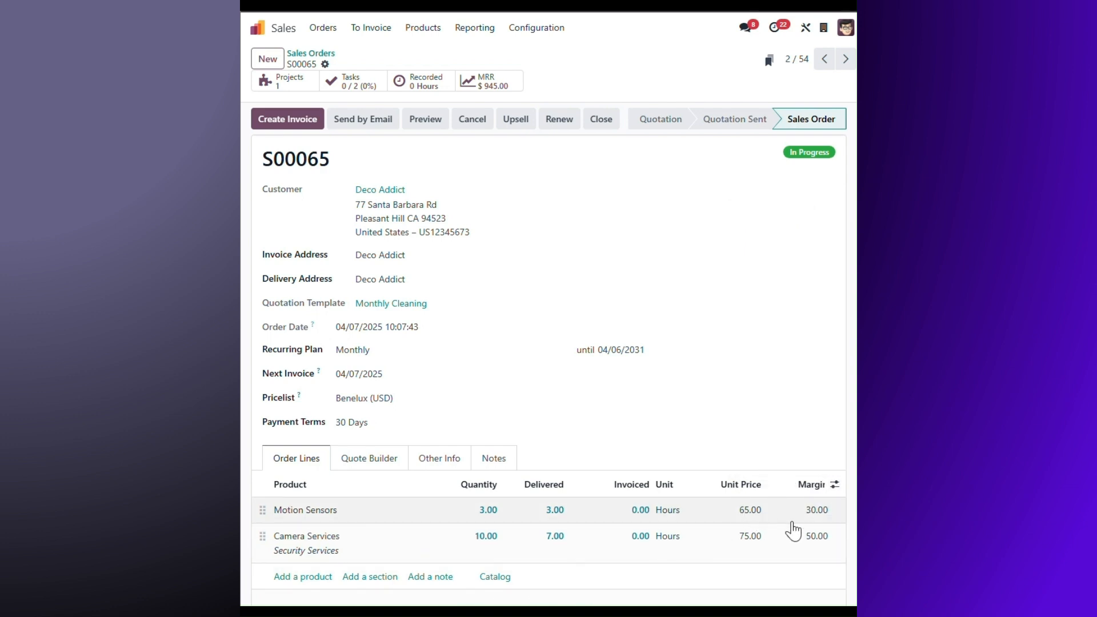